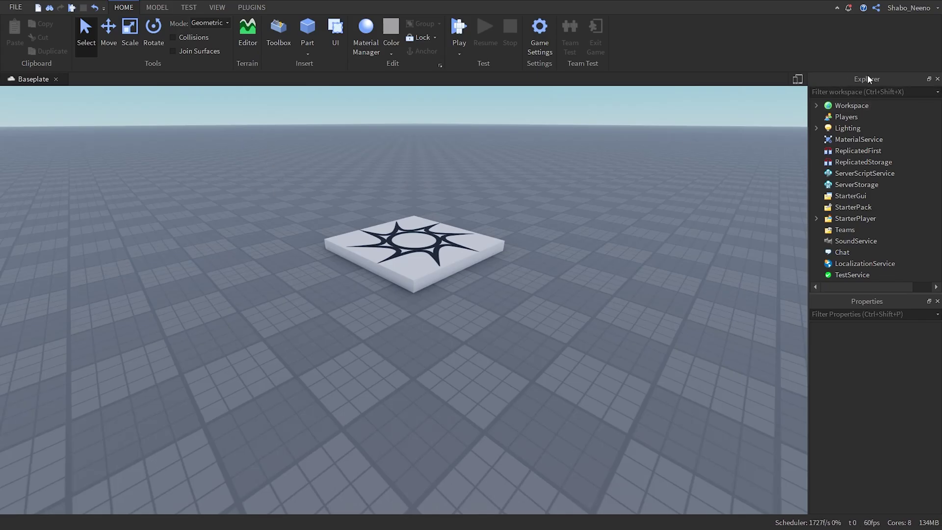
Insert a Part into the Workspace and move it onto the baseplate away from the spawn location
{"action": "left_click", "coordinate": [213, 6]}
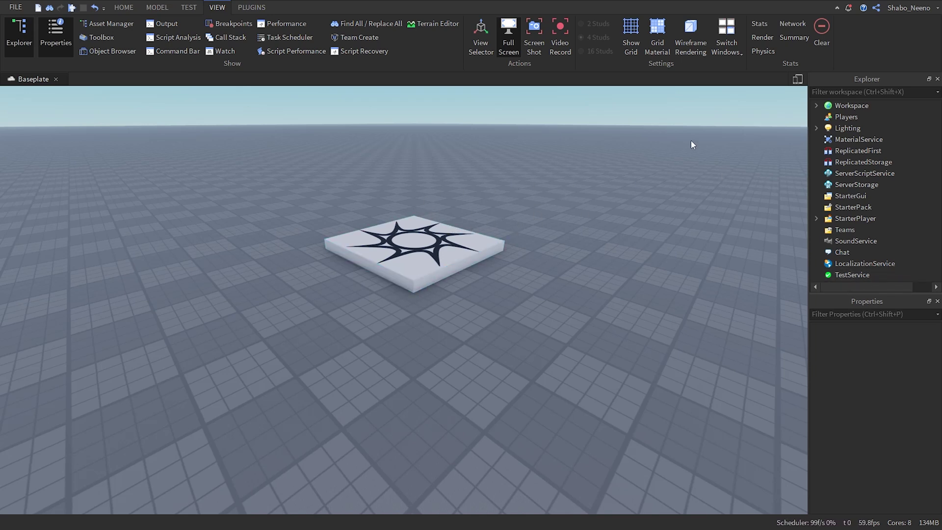
{"action": "mouse_move", "coordinate": [837, 106]}
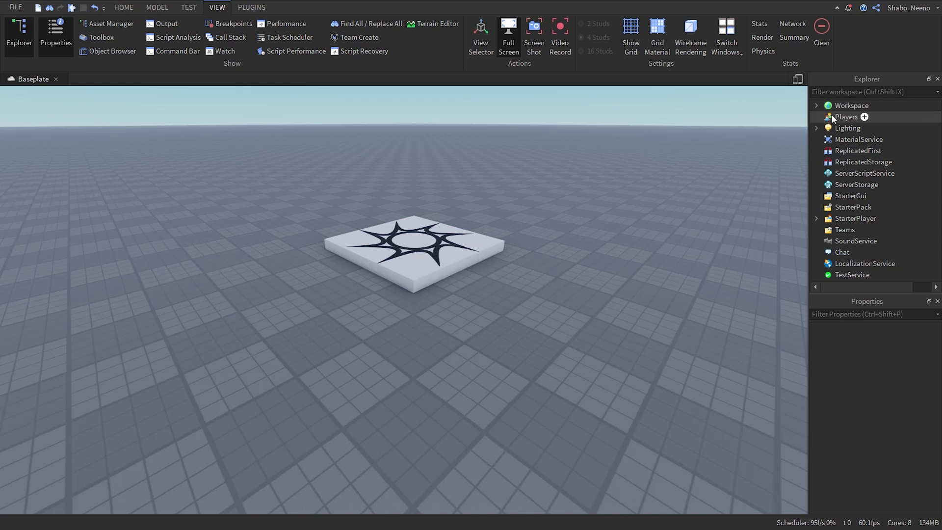
{"action": "right_click", "coordinate": [836, 109]}
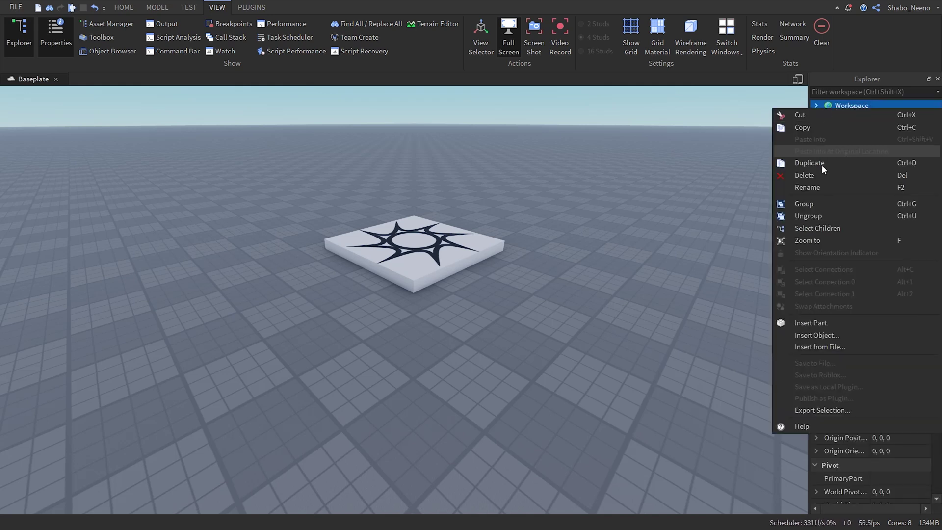
{"action": "left_click", "coordinate": [817, 335]}
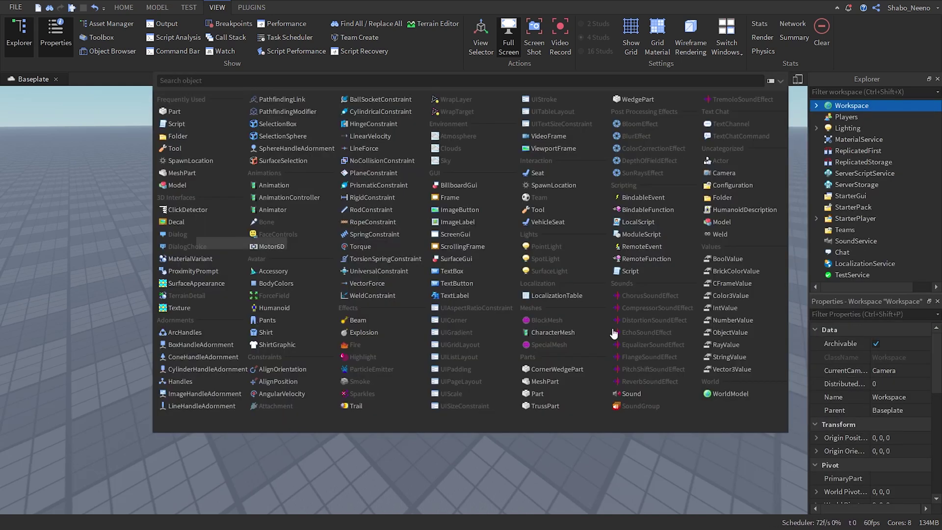
{"action": "left_click", "coordinate": [187, 113]}
{"action": "left_click_drag", "start_coordinate": [393, 299], "coordinate": [199, 338]}
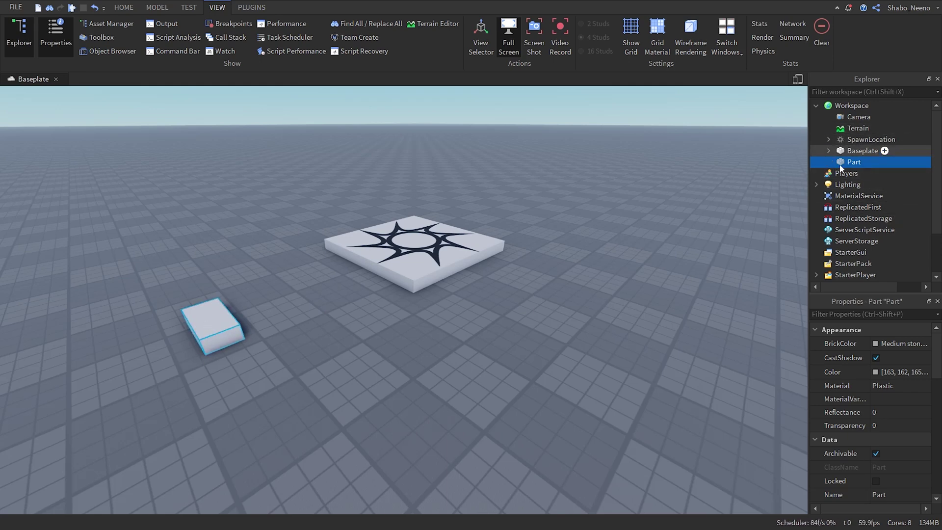
Insert a Dialog object into the new Part
{"action": "right_click_drag", "start_coordinate": [736, 191], "coordinate": [421, 344]}
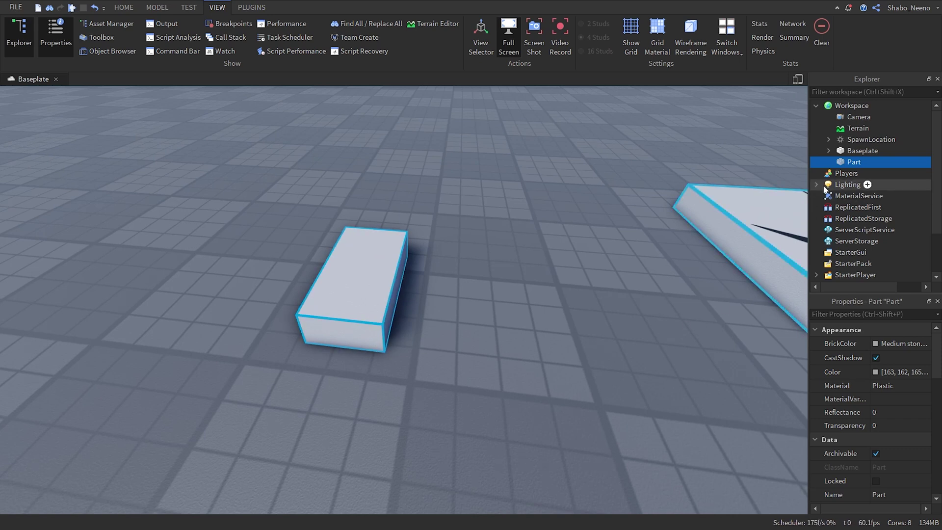
{"action": "right_click", "coordinate": [839, 164]}
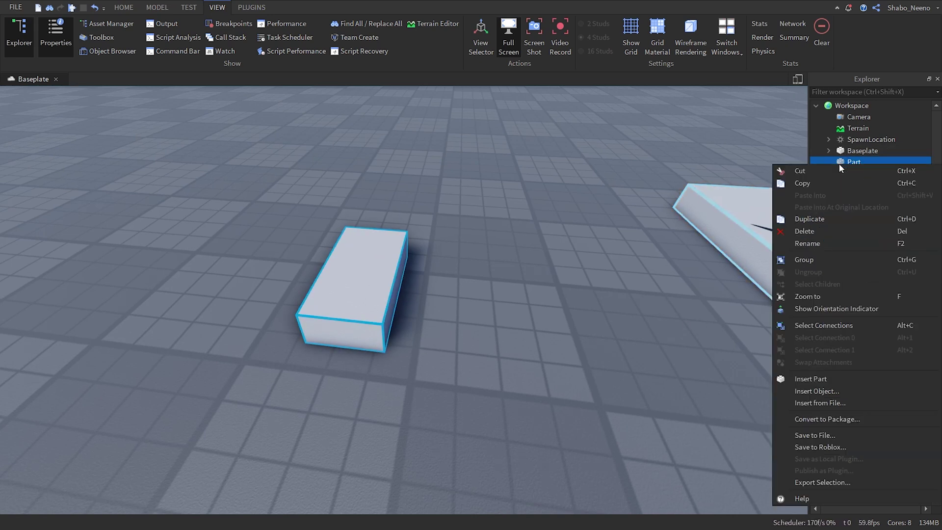
{"action": "left_click", "coordinate": [831, 393]}
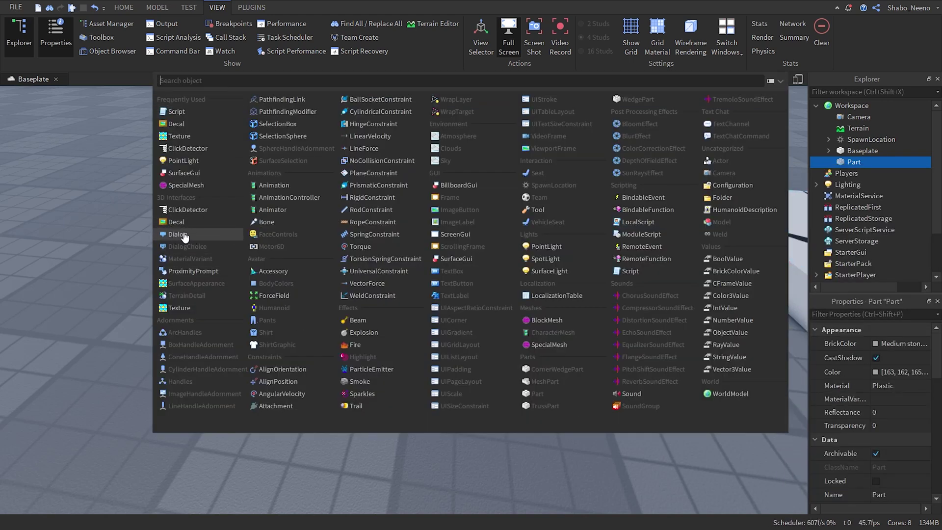
{"action": "left_click", "coordinate": [184, 236]}
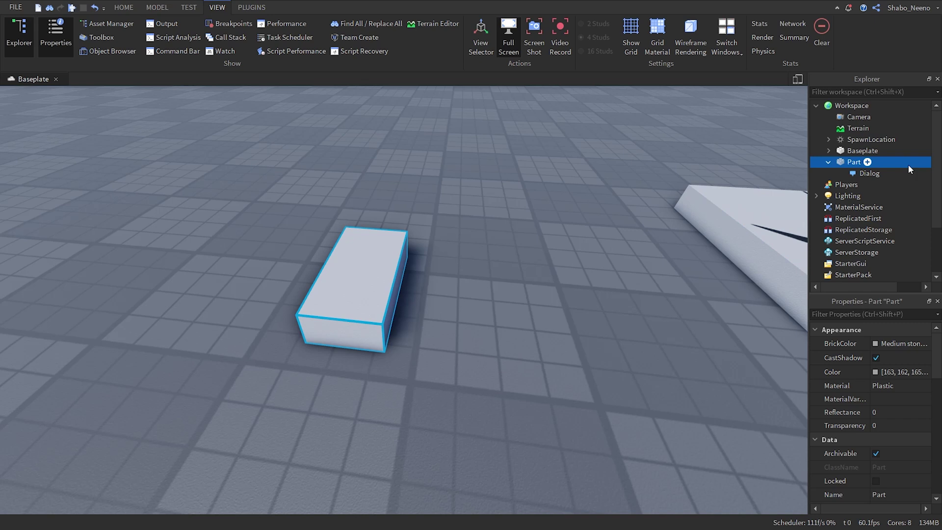
Set the Dialog's InitialPrompt to "hello"
{"action": "left_click", "coordinate": [858, 173]}
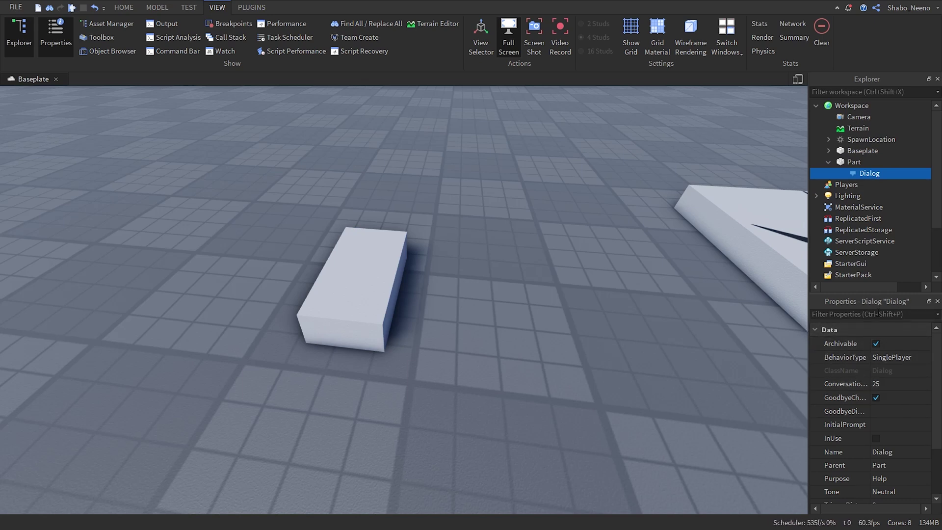
{"action": "scroll", "coordinate": [862, 373], "scroll_direction": "down", "scroll_amount": 5}
{"action": "scroll", "coordinate": [826, 382], "scroll_direction": "up", "scroll_amount": 5}
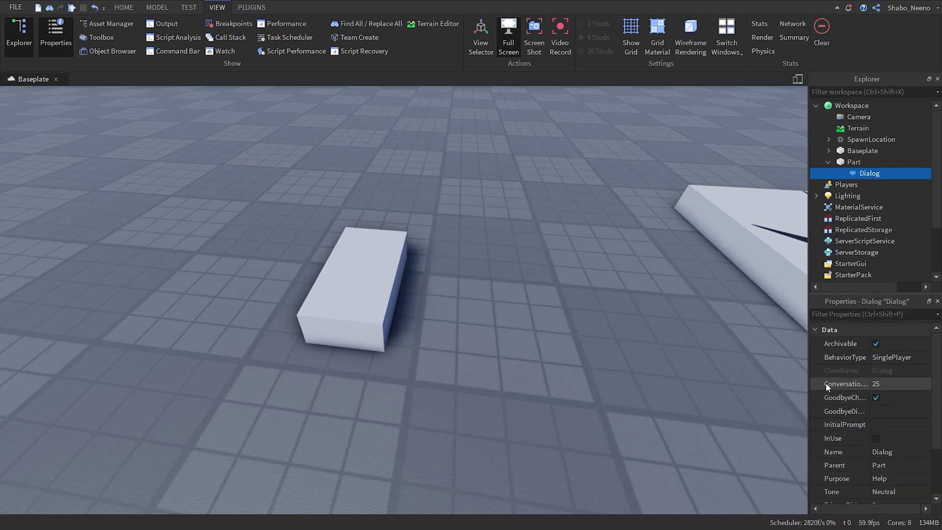
{"action": "scroll", "coordinate": [799, 471], "scroll_direction": "down", "scroll_amount": 3}
{"action": "scroll", "coordinate": [700, 369], "scroll_direction": "up", "scroll_amount": 3}
{"action": "right_click_drag", "start_coordinate": [700, 369], "coordinate": [700, 369]}
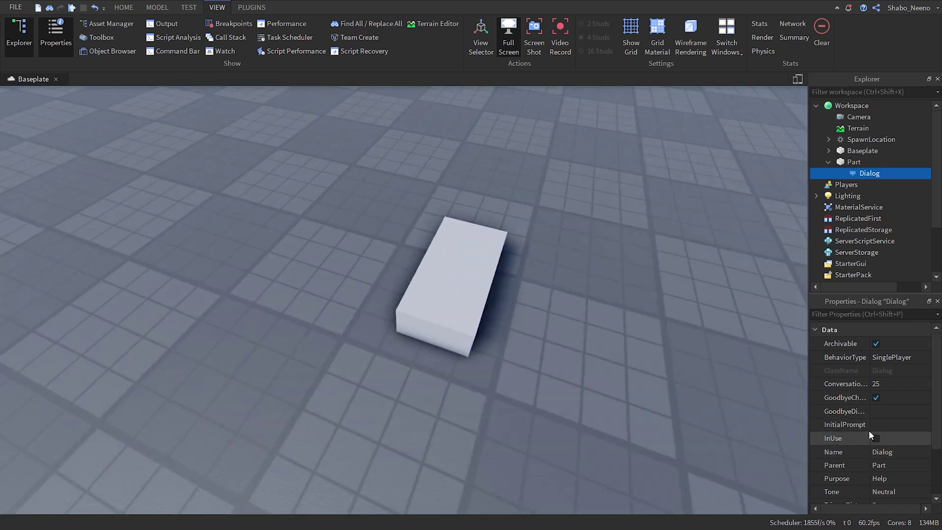
{"action": "left_click", "coordinate": [876, 425]}
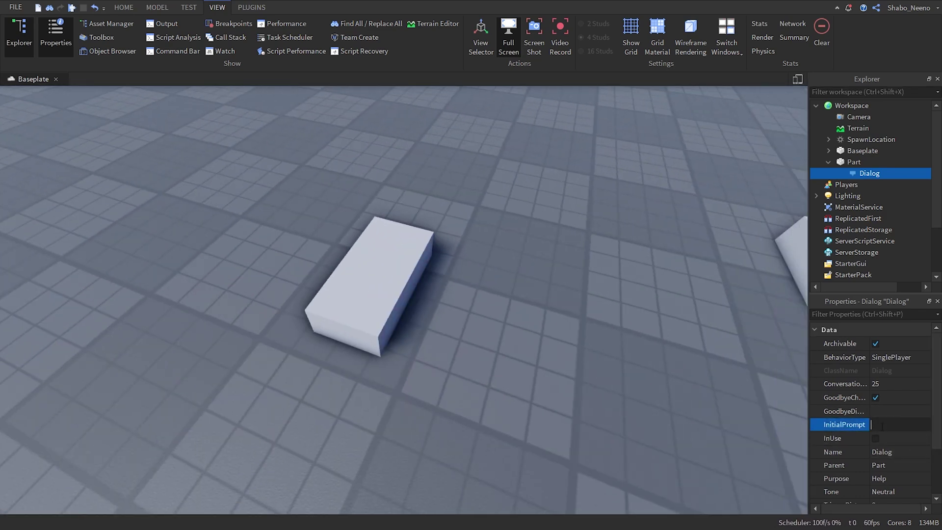
{"action": "type", "text": "hello"}
{"action": "key", "text": "Return"}
Set the Dialog's GoodbyeDialog to "bye"
{"action": "scroll", "coordinate": [641, 364], "scroll_direction": "up", "scroll_amount": 2}
{"action": "right_click_drag", "start_coordinate": [641, 364], "coordinate": [640, 362]}
{"action": "scroll", "coordinate": [641, 363], "scroll_direction": "down", "scroll_amount": 3}
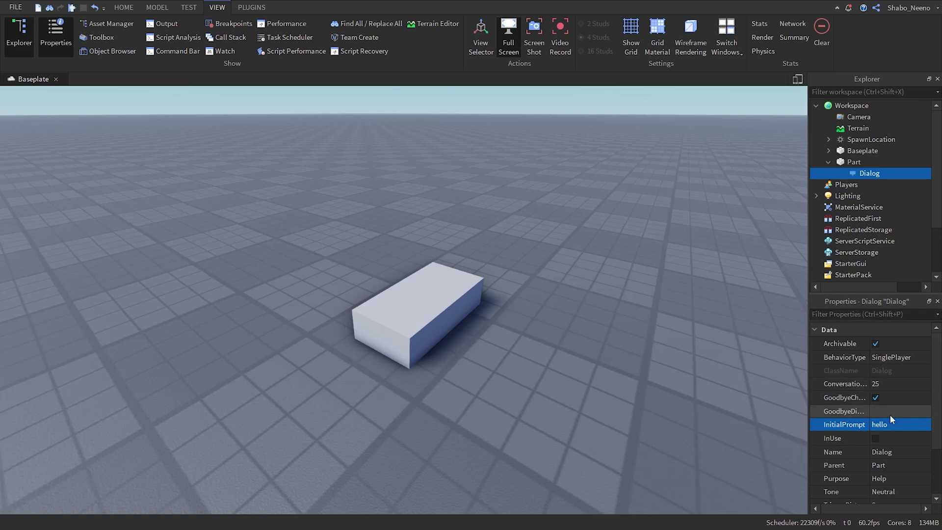
{"action": "left_click", "coordinate": [890, 411]}
{"action": "type", "text": "bye"}
{"action": "key", "text": "Return"}
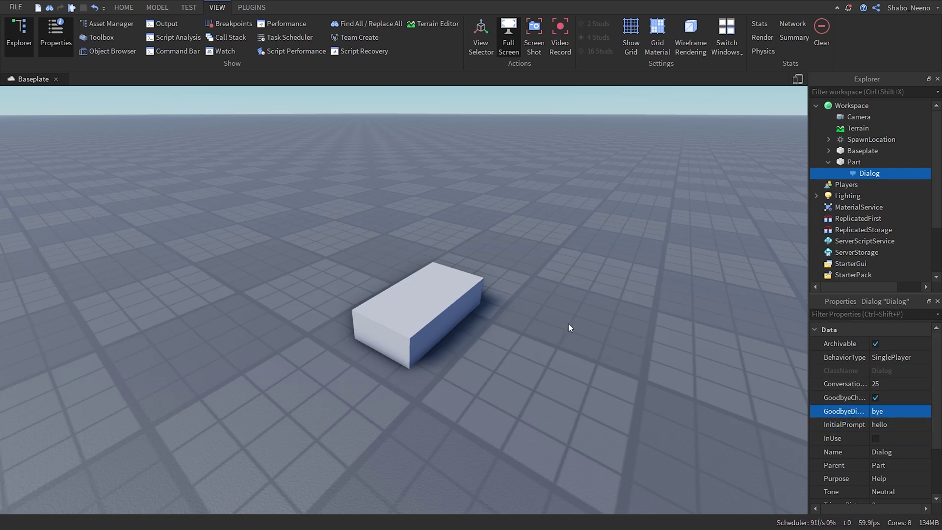
Start a play test, walk the character to the part and open its dialog
{"action": "right_click_drag", "start_coordinate": [568, 328], "coordinate": [613, 318]}
{"action": "scroll", "coordinate": [784, 373], "scroll_direction": "down", "scroll_amount": 1}
{"action": "scroll", "coordinate": [906, 384], "scroll_direction": "down", "scroll_amount": 1}
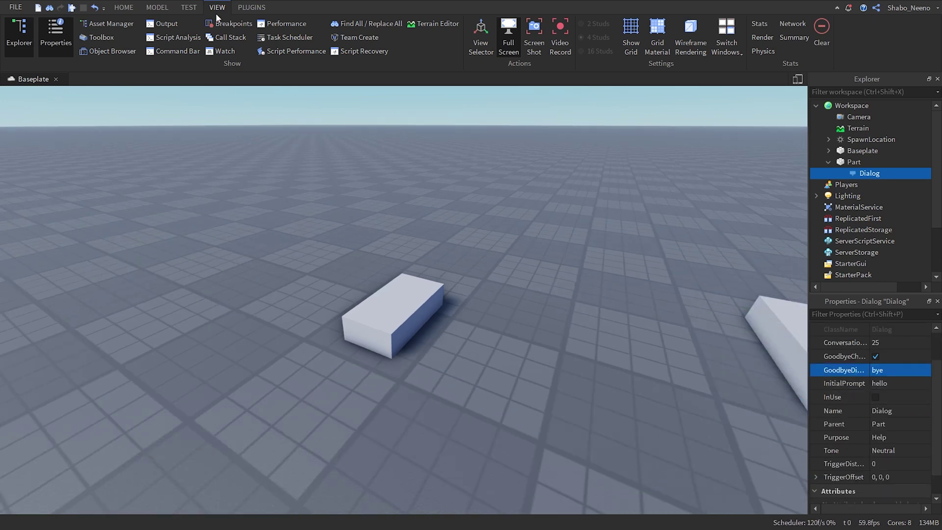
{"action": "left_click", "coordinate": [124, 7]}
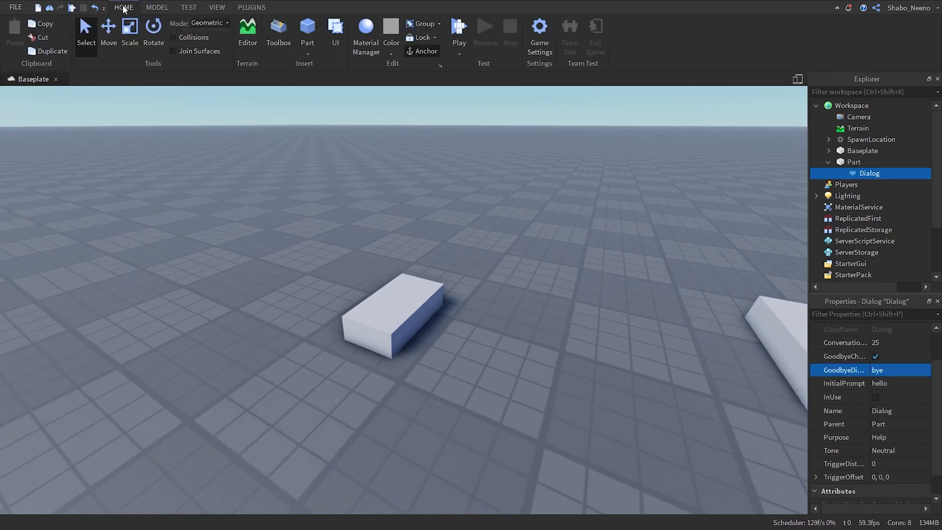
{"action": "left_click", "coordinate": [461, 30]}
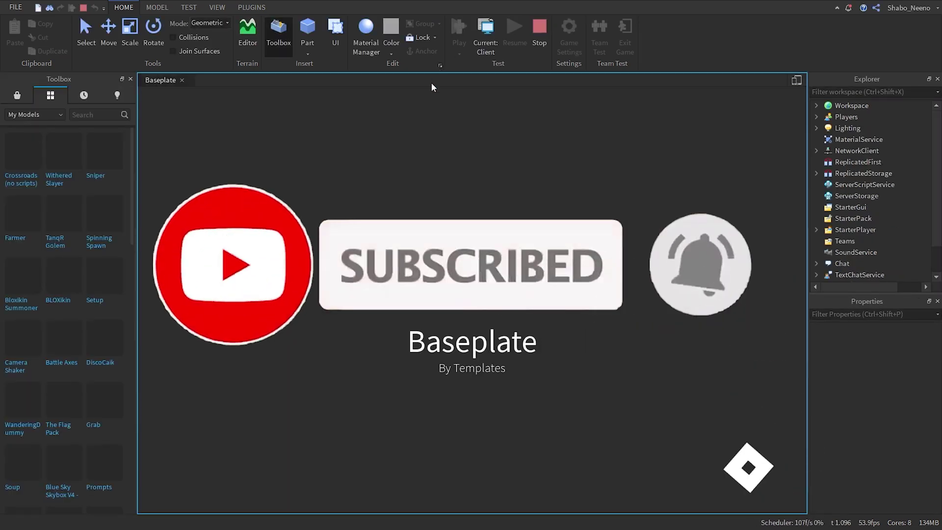
{"action": "key", "text": "w"}
{"action": "key", "text": "d"}
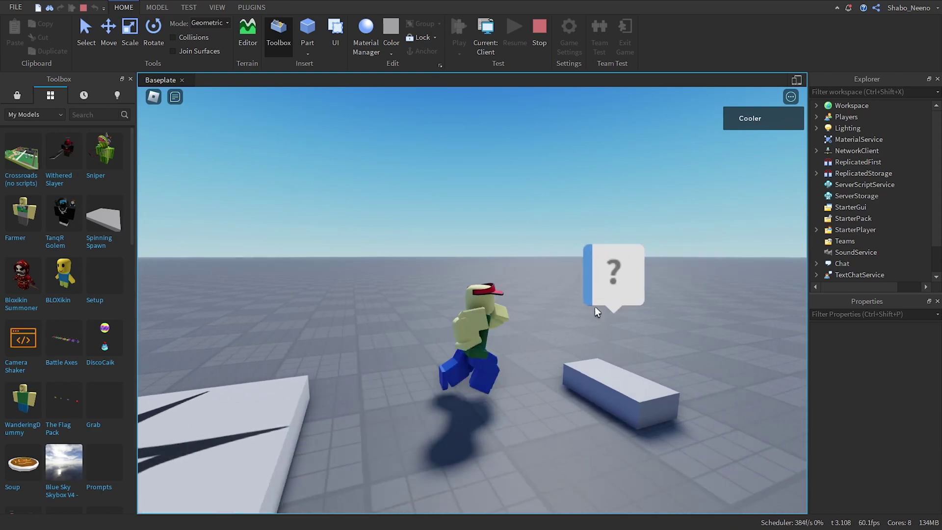
{"action": "key", "text": "s"}
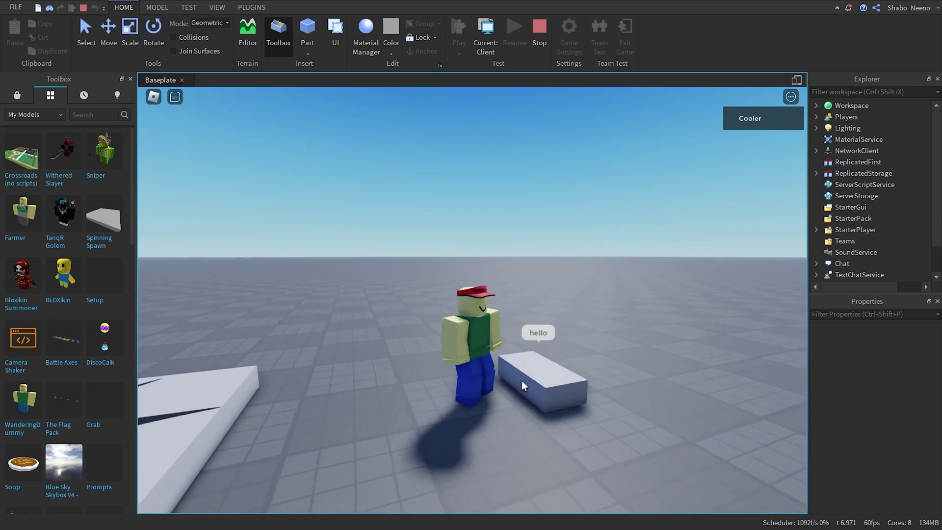
Examine the part's dialog bubble while moving the character around it, and end the play test
{"action": "right_click_drag", "start_coordinate": [572, 297], "coordinate": [500, 319]}
{"action": "scroll", "coordinate": [500, 319], "scroll_direction": "down", "scroll_amount": 2}
{"action": "key", "text": "s"}
{"action": "key", "text": "d"}
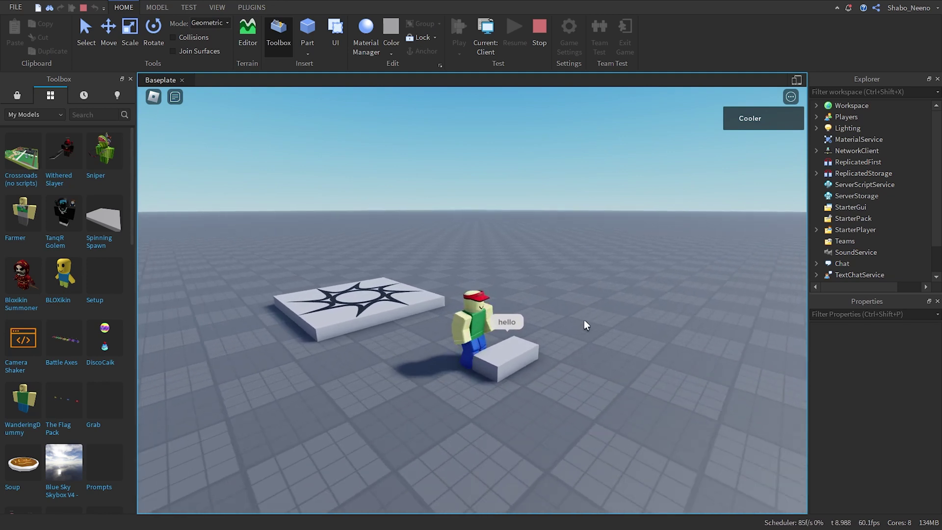
{"action": "scroll", "coordinate": [584, 319], "scroll_direction": "up", "scroll_amount": 1}
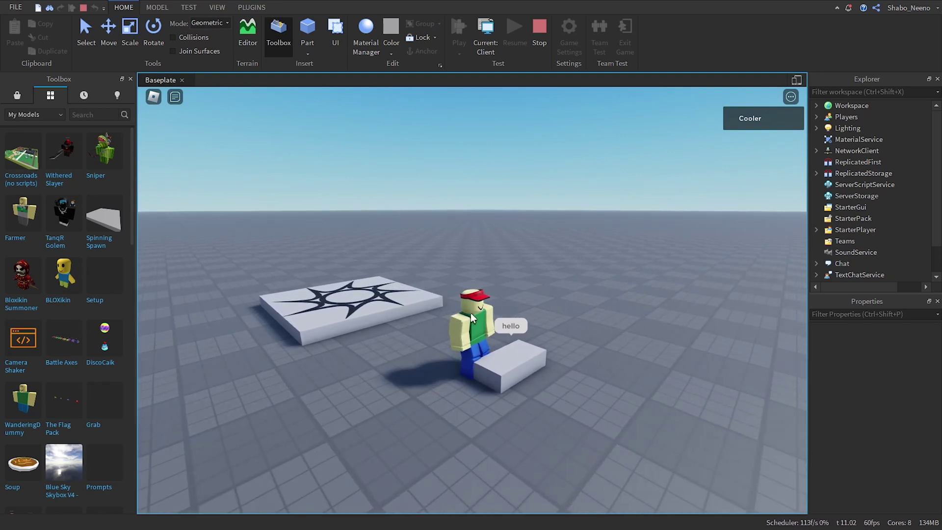
{"action": "key", "text": "w"}
{"action": "key", "text": "a"}
{"action": "key", "text": "s"}
{"action": "key", "text": "d"}
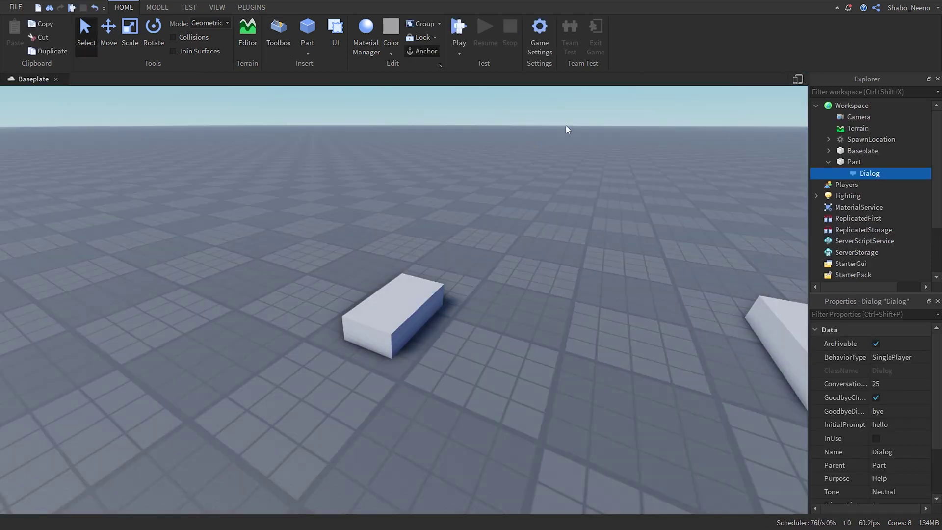
Insert a DialogChoice object into the Part's Dialog
{"action": "right_click", "coordinate": [854, 175]}
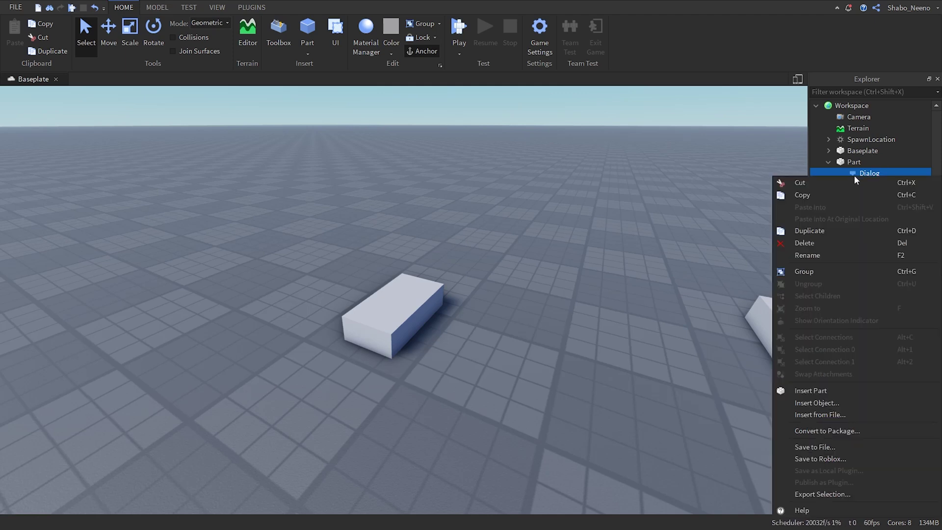
{"action": "left_click", "coordinate": [843, 406]}
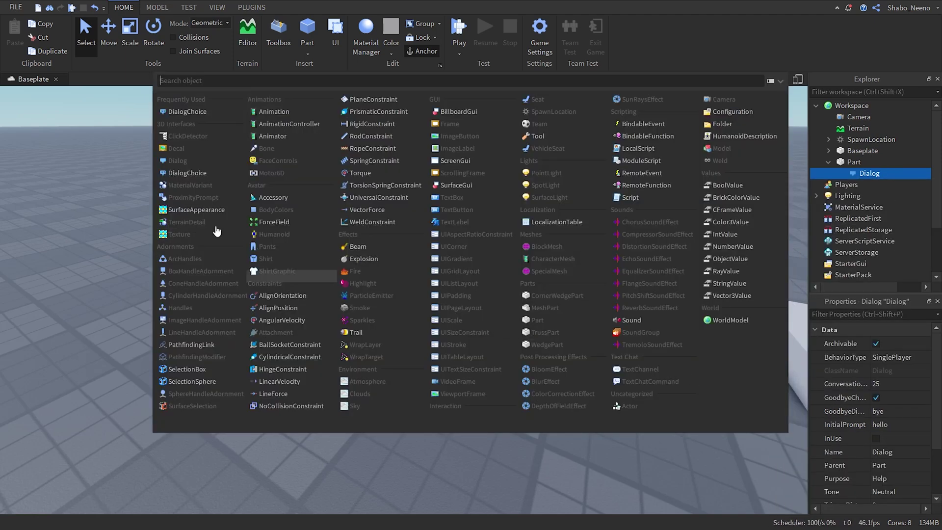
{"action": "left_click", "coordinate": [190, 173]}
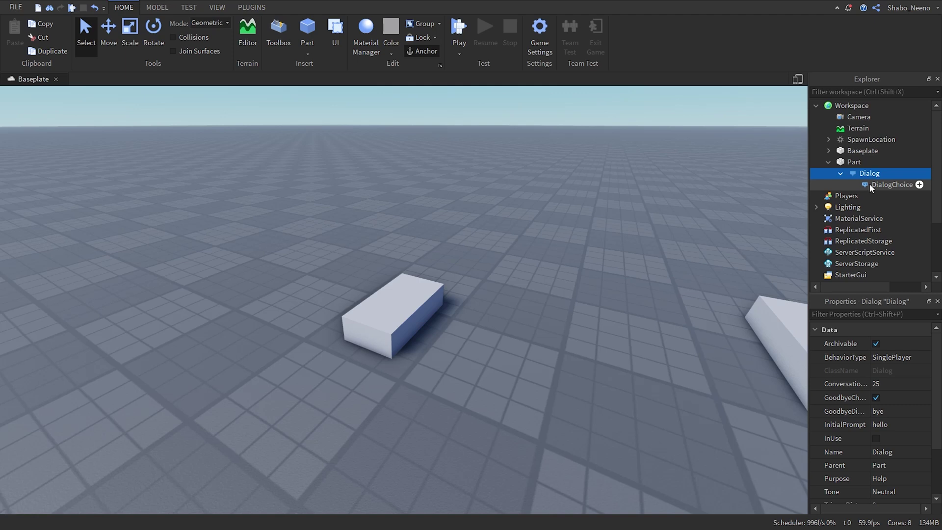
Set the DialogChoice's GoodbyeDialog to "bye2"
{"action": "left_click", "coordinate": [869, 183]}
{"action": "right_click_drag", "start_coordinate": [753, 363], "coordinate": [699, 363]}
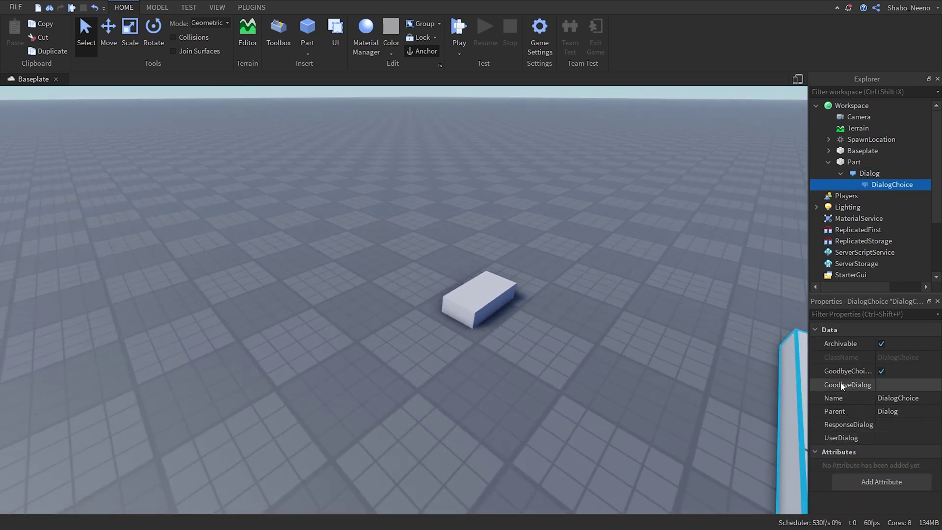
{"action": "key", "text": "w"}
{"action": "key", "text": "d"}
{"action": "right_click_drag", "start_coordinate": [759, 376], "coordinate": [711, 373]}
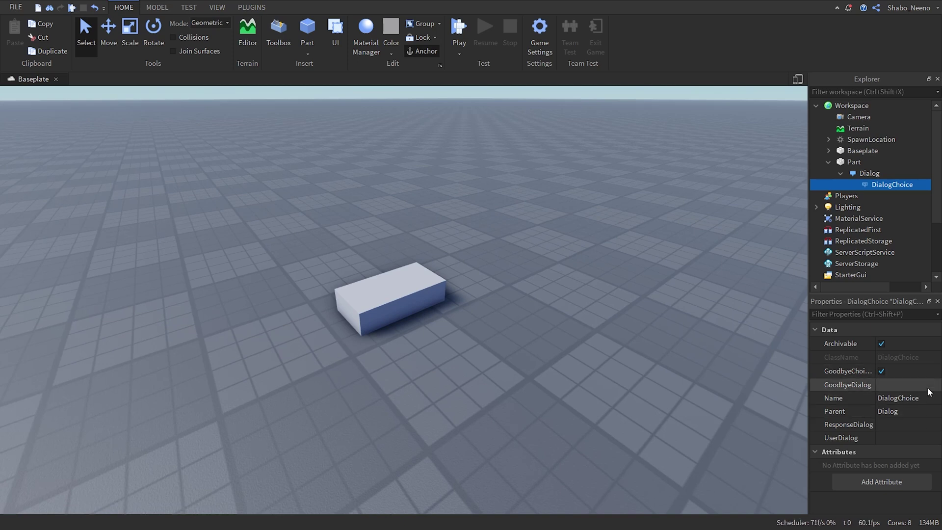
{"action": "left_click", "coordinate": [890, 387]}
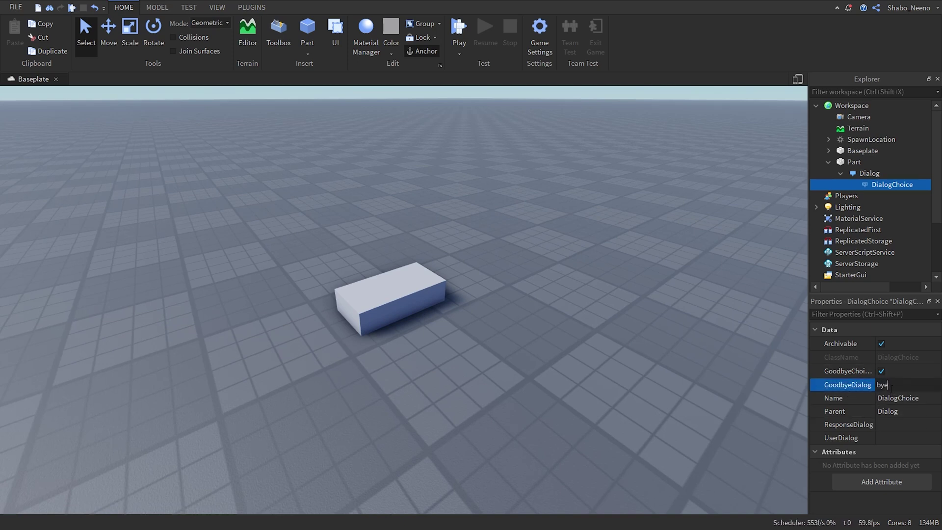
{"action": "key", "text": "Return"}
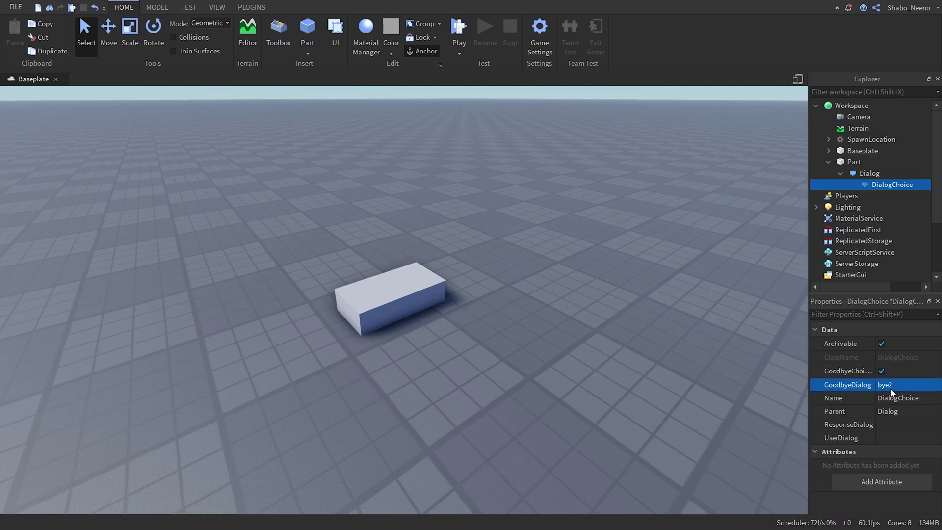
Set the DialogChoice's ResponseDialog to "hello again" and its UserDialog to "hello to you"
{"action": "left_click", "coordinate": [901, 423]}
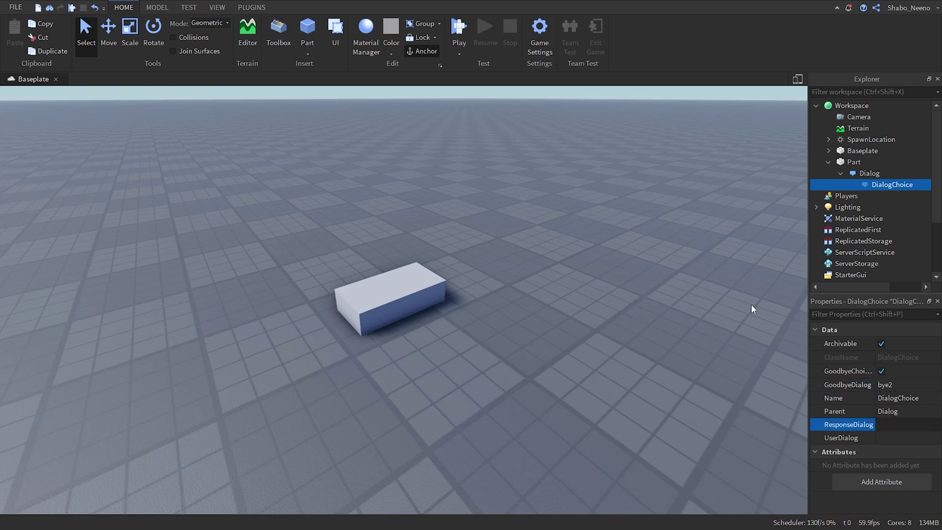
{"action": "type", "text": "hello again"}
{"action": "key", "text": "Return"}
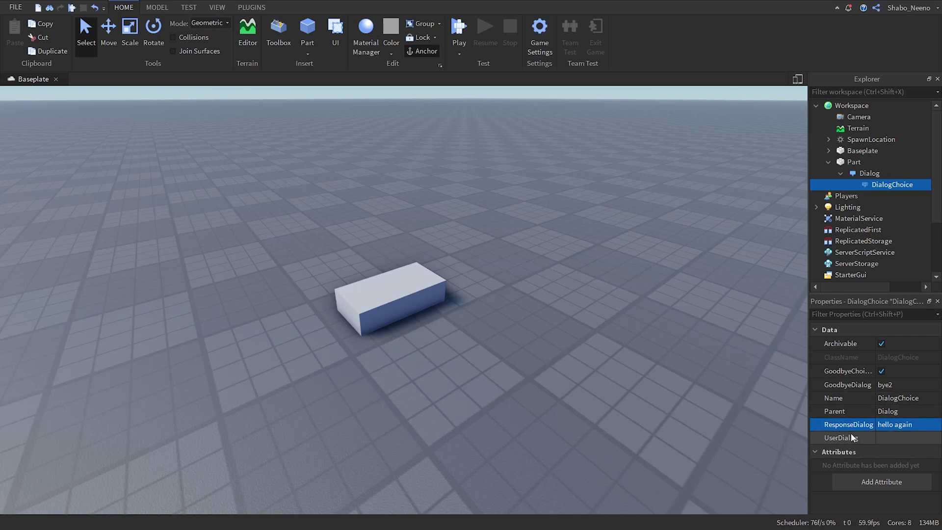
{"action": "left_click", "coordinate": [908, 438]}
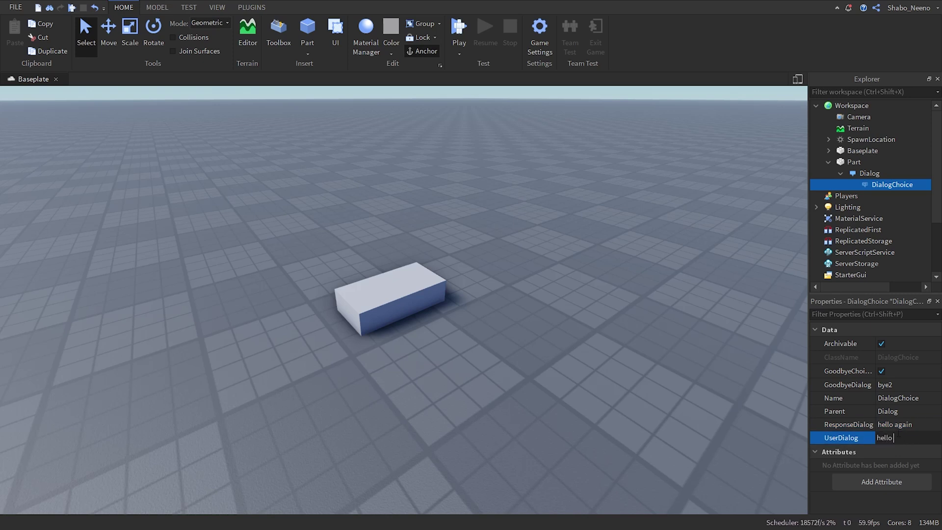
{"action": "type", "text": "hello to you"}
{"action": "key", "text": "Return"}
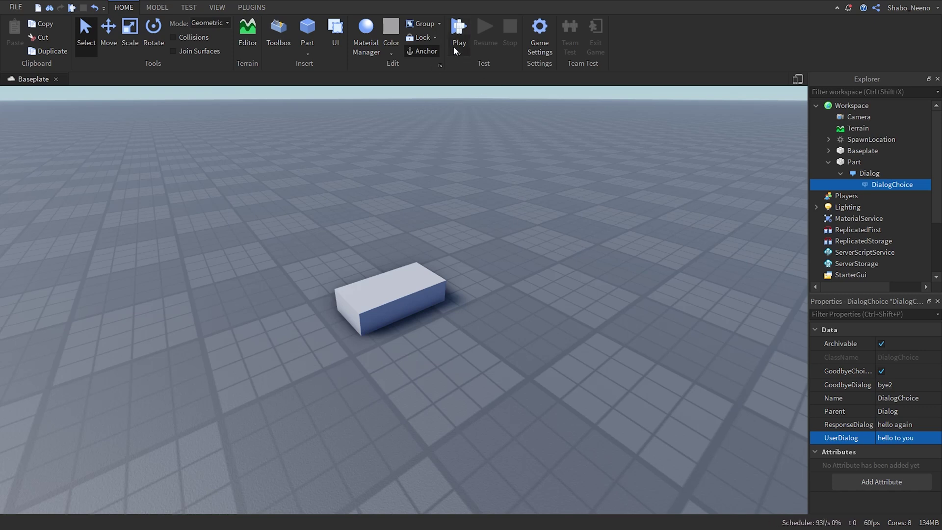
Start a play test, walk the character to the part, open its conversation and answer "bye"
{"action": "left_click", "coordinate": [458, 29]}
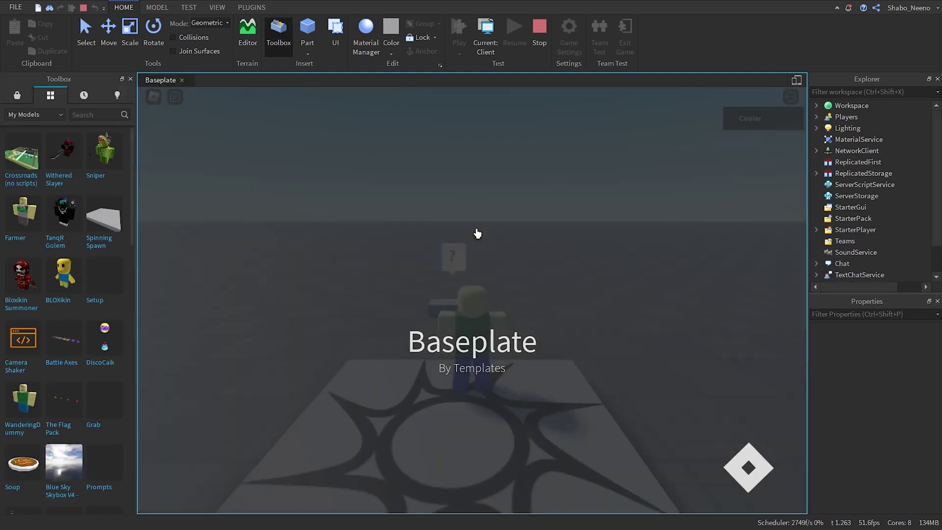
{"action": "right_click_drag", "start_coordinate": [573, 258], "coordinate": [583, 260]}
{"action": "key", "text": "d"}
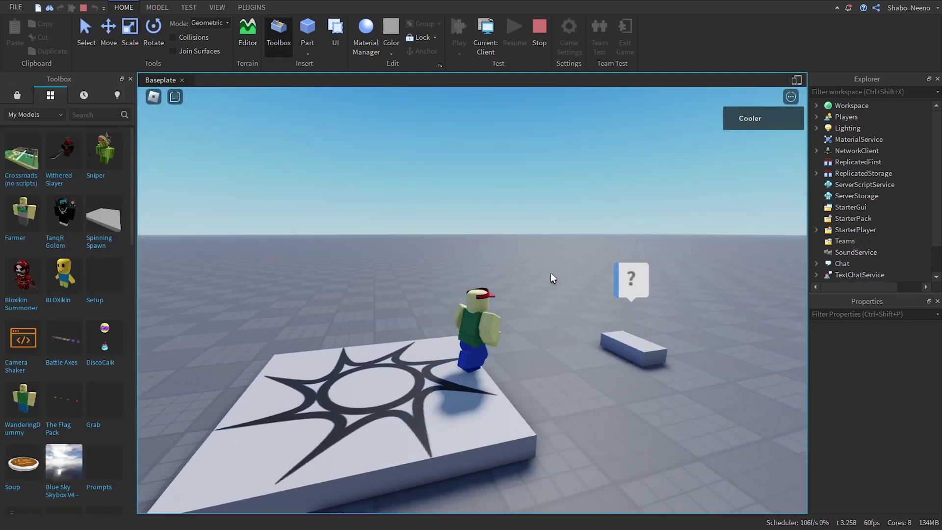
{"action": "key", "text": "w"}
{"action": "left_click", "coordinate": [555, 274]}
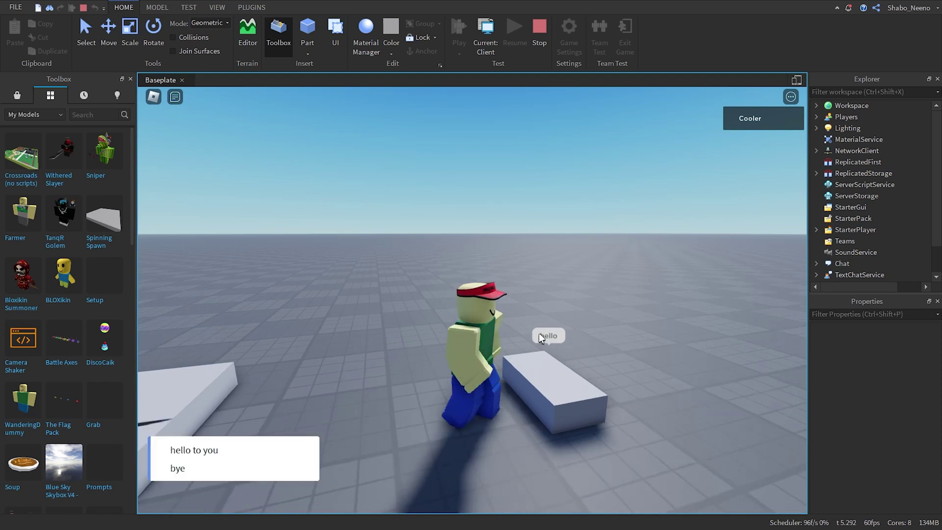
{"action": "mouse_move", "coordinate": [126, 466]}
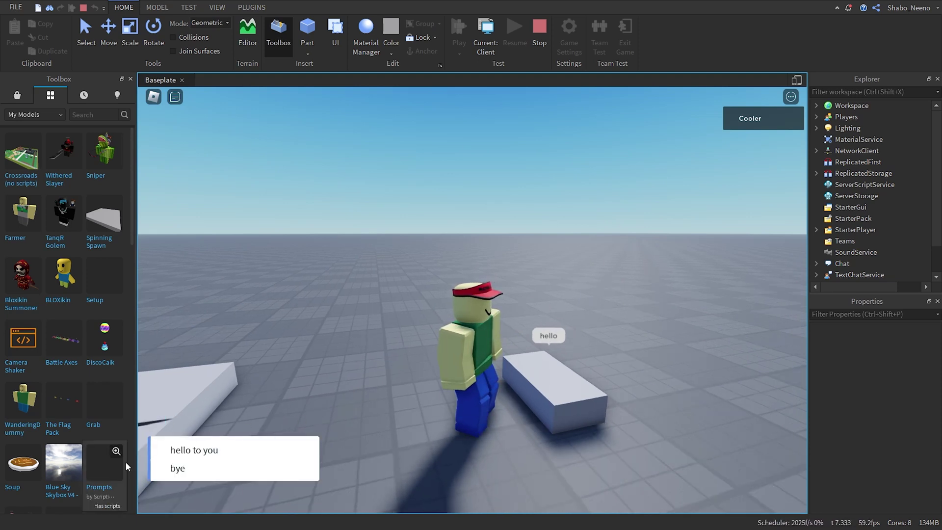
{"action": "left_click", "coordinate": [207, 472]}
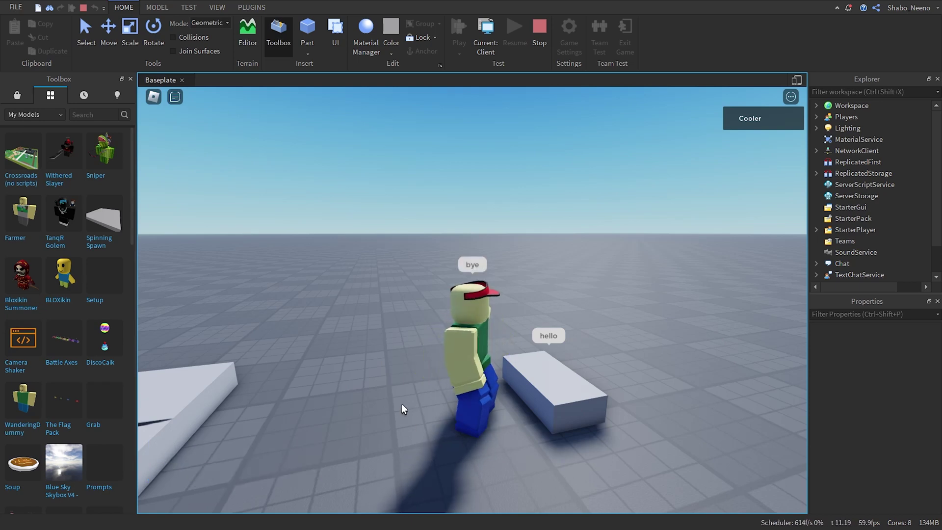
Walk around the part, reopen its conversation with the reply "hello to you", and end the play test
{"action": "key", "text": "w"}
{"action": "key", "text": "s"}
{"action": "scroll", "coordinate": [435, 311], "scroll_direction": "down", "scroll_amount": 1}
{"action": "key", "text": "a"}
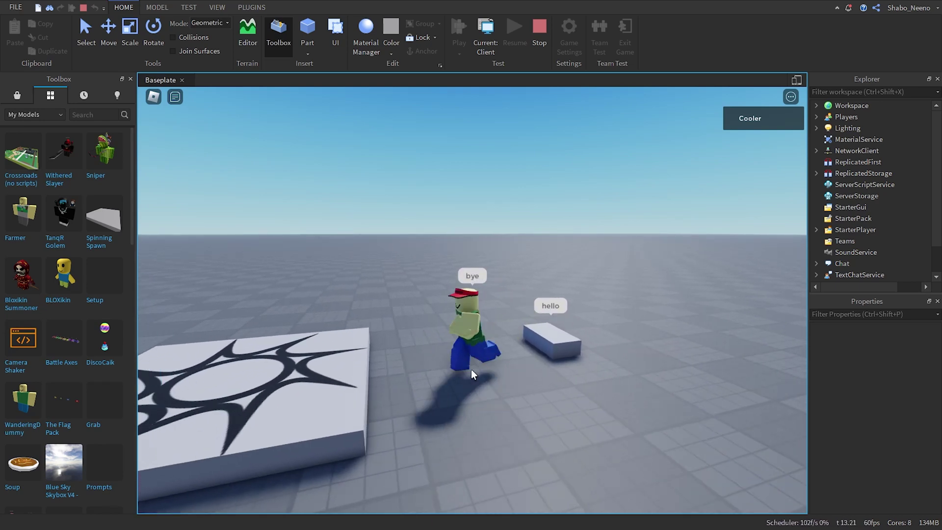
{"action": "key", "text": "s"}
{"action": "key", "text": "d"}
{"action": "key", "text": "w"}
{"action": "scroll", "coordinate": [537, 317], "scroll_direction": "up", "scroll_amount": 1}
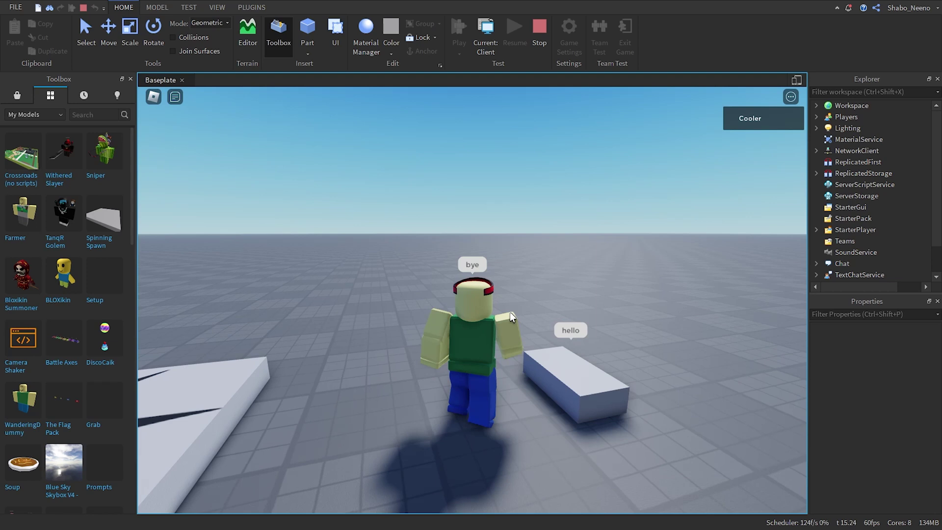
{"action": "key", "text": "d"}
{"action": "left_click", "coordinate": [564, 255]}
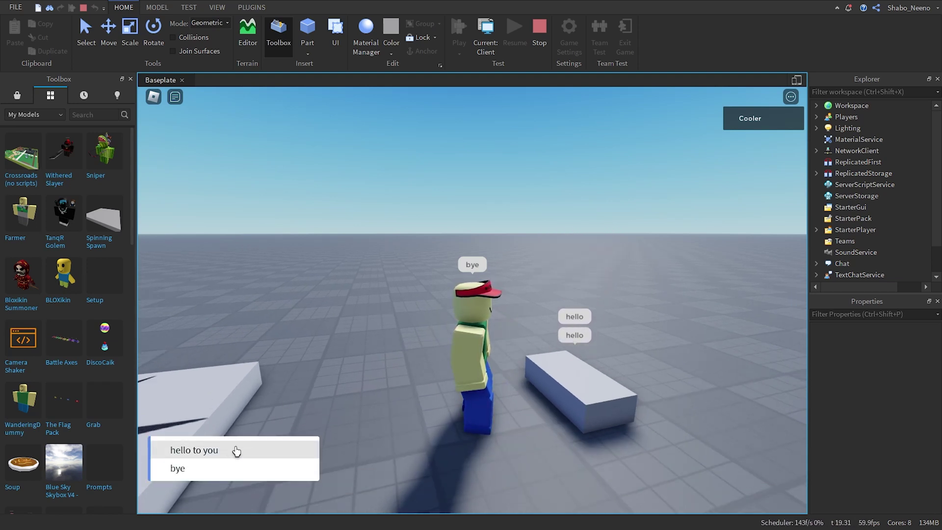
{"action": "left_click", "coordinate": [236, 450]}
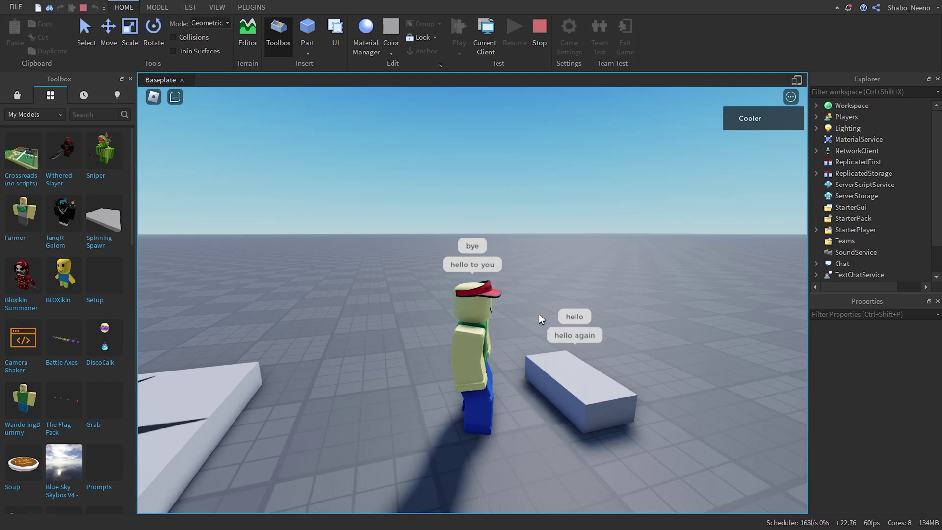
{"action": "scroll", "coordinate": [487, 301], "scroll_direction": "down", "scroll_amount": 1}
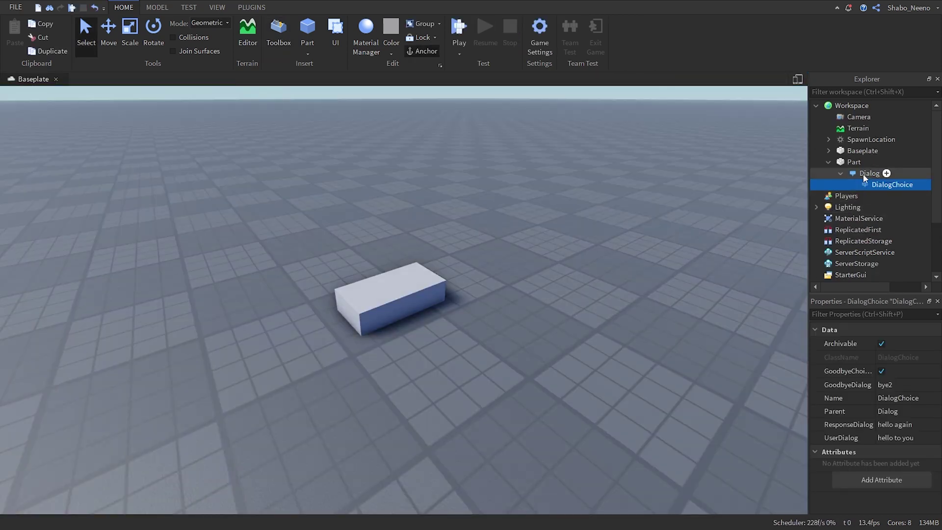
Insert a second DialogChoice object into the Part's Dialog
{"action": "right_click", "coordinate": [852, 169]}
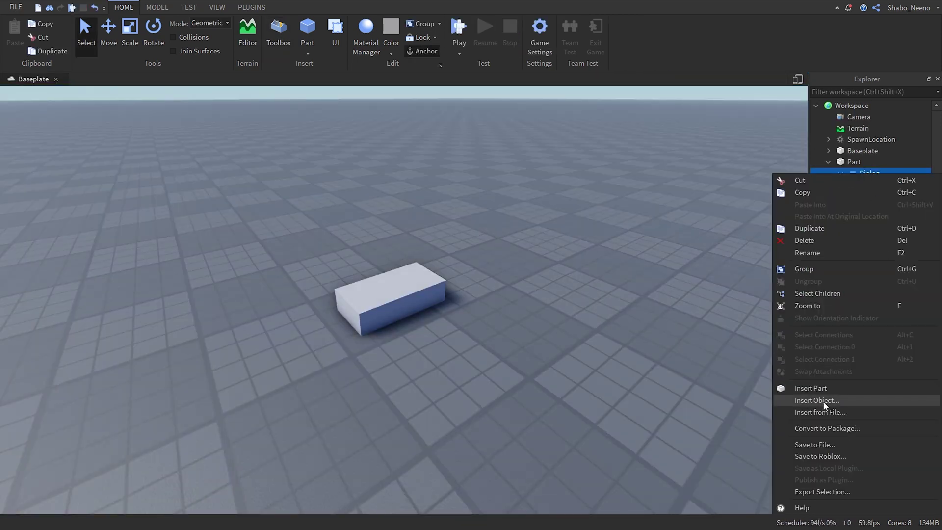
{"action": "left_click", "coordinate": [825, 405]}
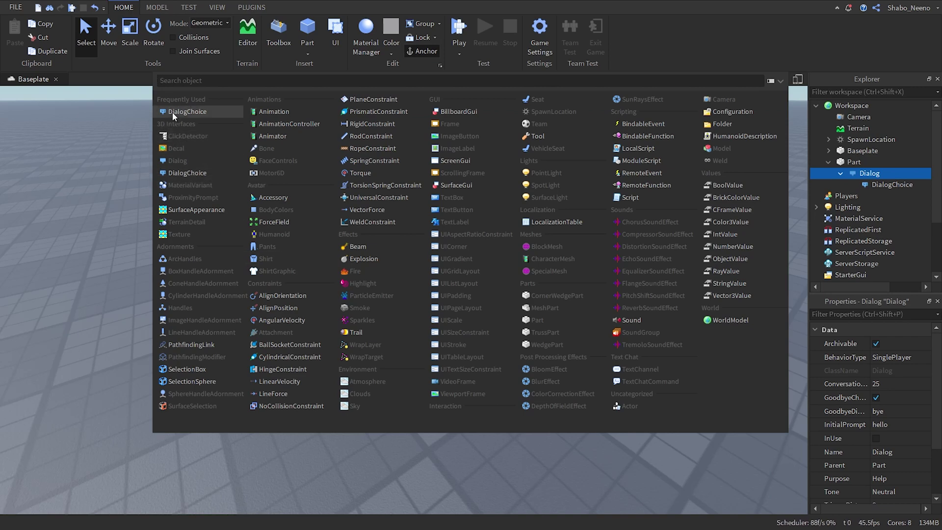
{"action": "left_click", "coordinate": [173, 116]}
Set the second DialogChoice's GoodbyeDialog to "bye 3"
{"action": "left_click", "coordinate": [880, 196]}
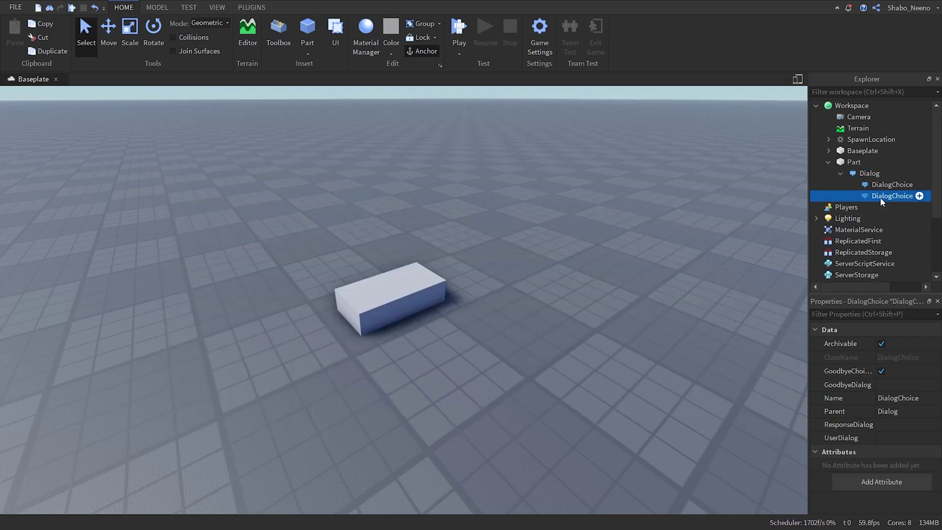
{"action": "left_click", "coordinate": [890, 385]}
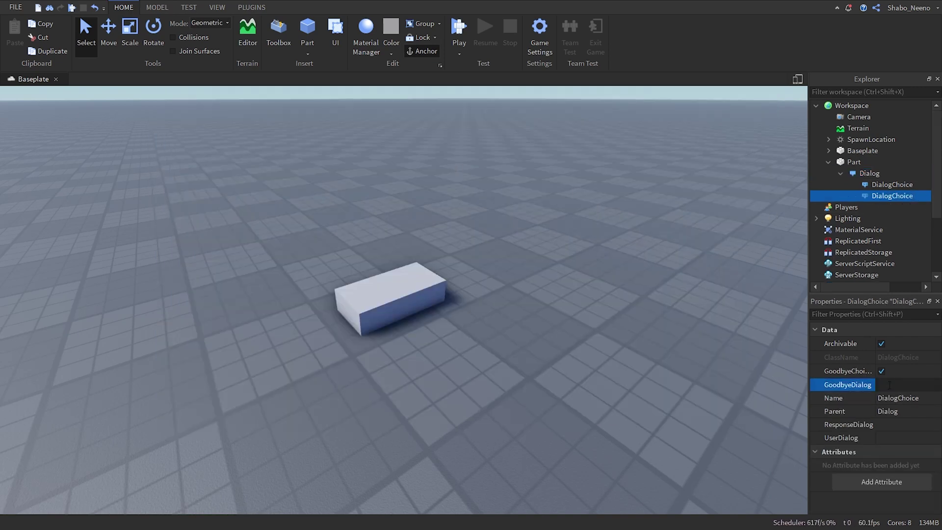
{"action": "type", "text": "bye 3"}
Set the second DialogChoice's ResponseDialog to "halloooo" and its UserDialog to "yooo"
{"action": "left_click", "coordinate": [910, 424]}
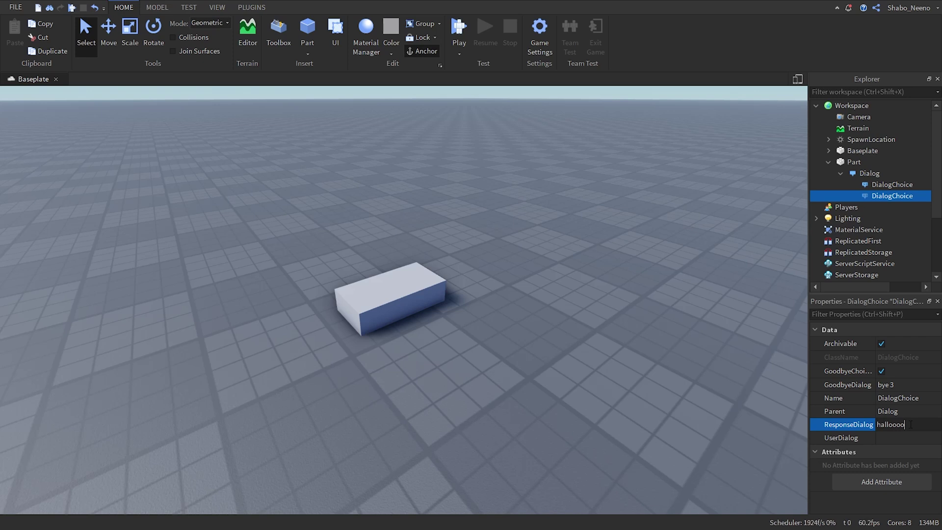
{"action": "left_click", "coordinate": [890, 437]}
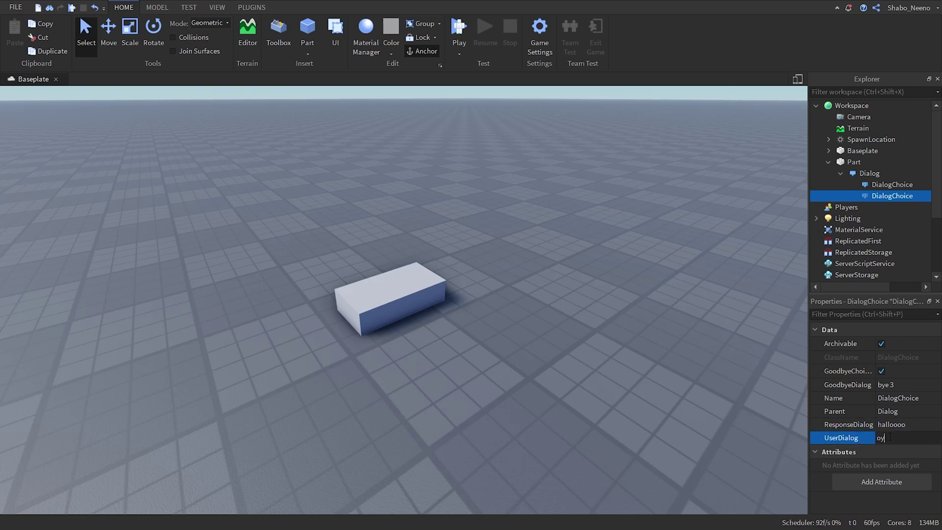
{"action": "type", "text": "yooo"}
{"action": "key", "text": "Return"}
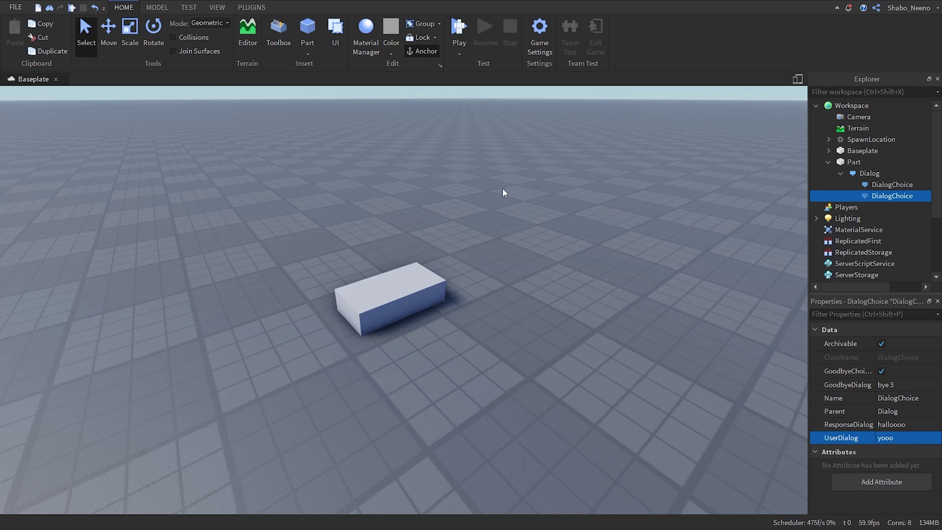
Play-test the part's conversation with the reply "yooo", and end the test
{"action": "left_click", "coordinate": [464, 29]}
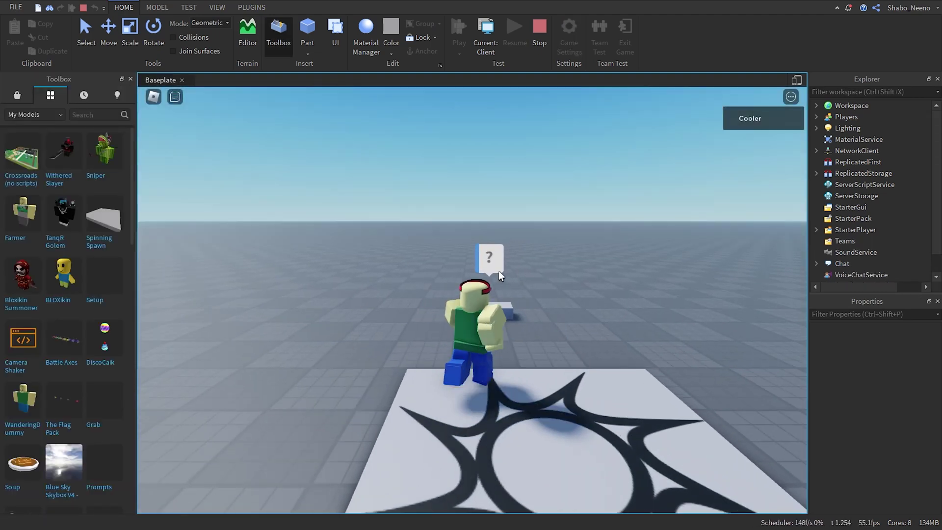
{"action": "left_click", "coordinate": [498, 271]}
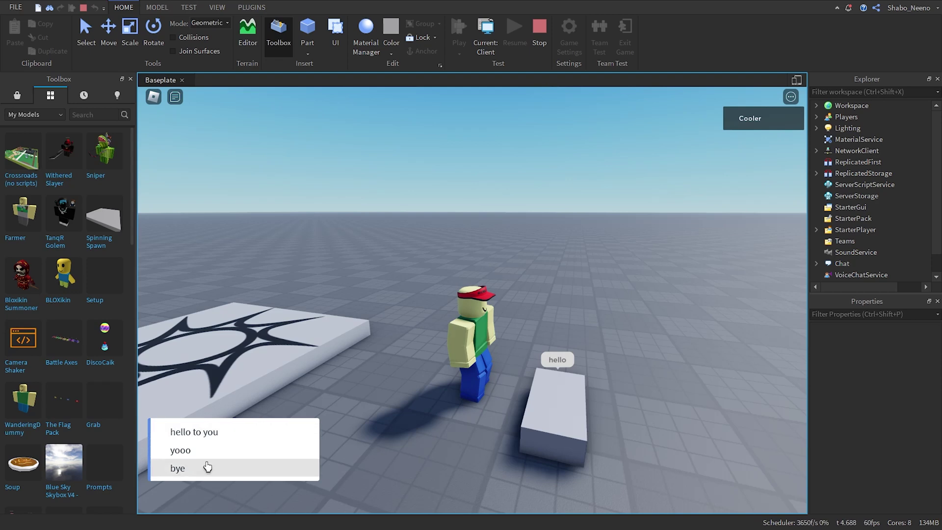
{"action": "left_click", "coordinate": [183, 449]}
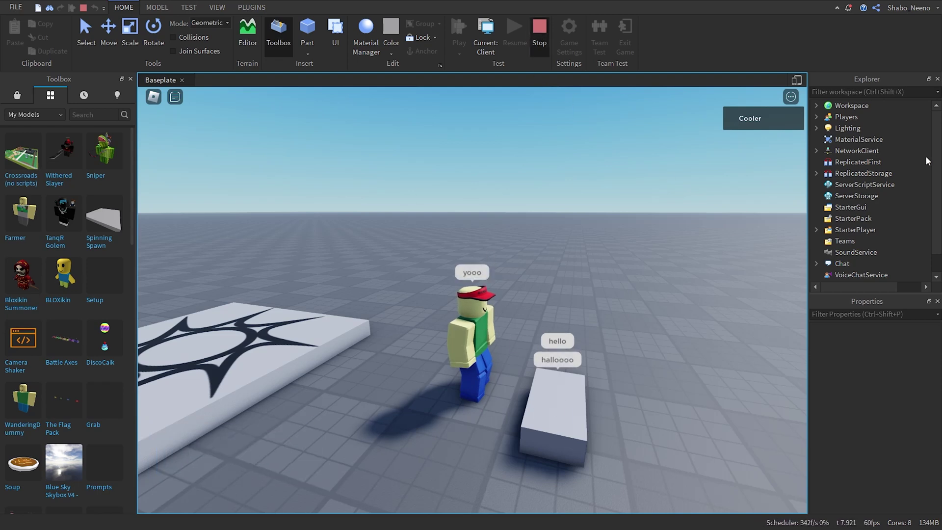
{"action": "key", "text": "shift+F5"}
Duplicate the first DialogChoice, nest the copy inside the original, and duplicate the nested DialogChoice
{"action": "left_click", "coordinate": [866, 185]}
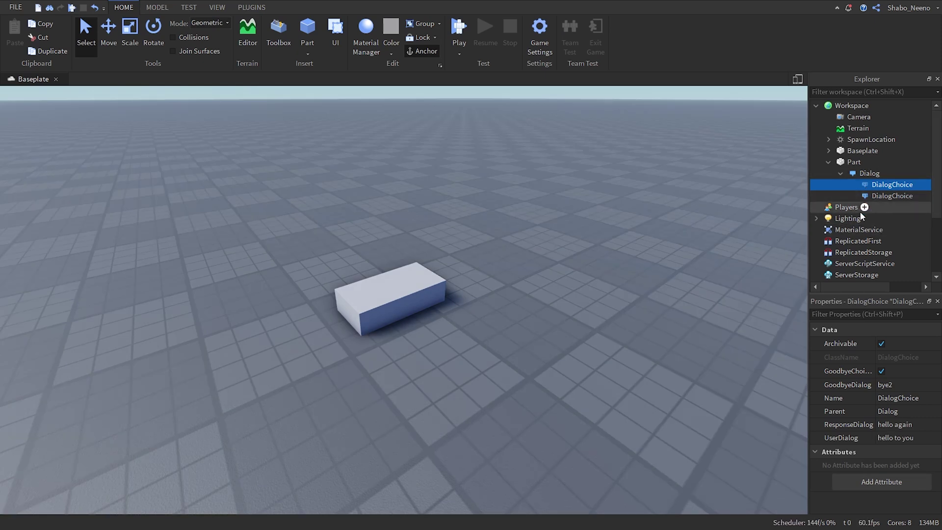
{"action": "key", "text": "ctrl+d"}
{"action": "left_click_drag", "start_coordinate": [881, 208], "coordinate": [889, 185]}
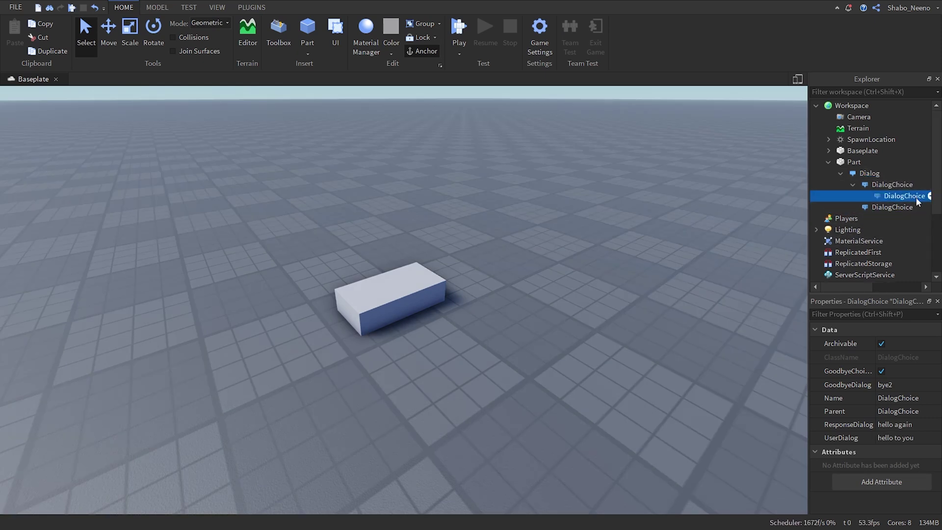
{"action": "key", "text": "ctrl+d"}
Append "24125" to the second nested DialogChoice's UserDialog and "21512" to its ResponseDialog
{"action": "left_click", "coordinate": [915, 435]}
{"action": "type", "text": "24125"}
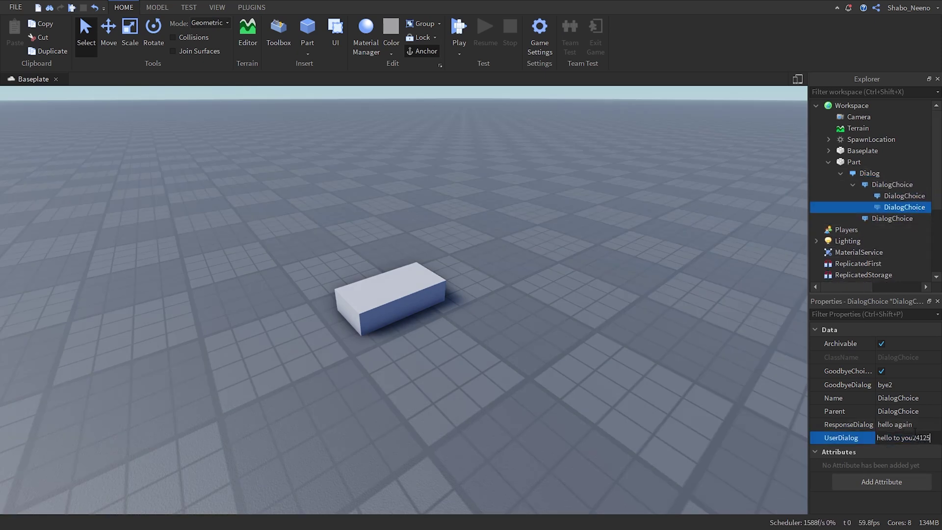
{"action": "left_click", "coordinate": [915, 424]}
{"action": "type", "text": "21512"}
{"action": "left_click", "coordinate": [869, 204]}
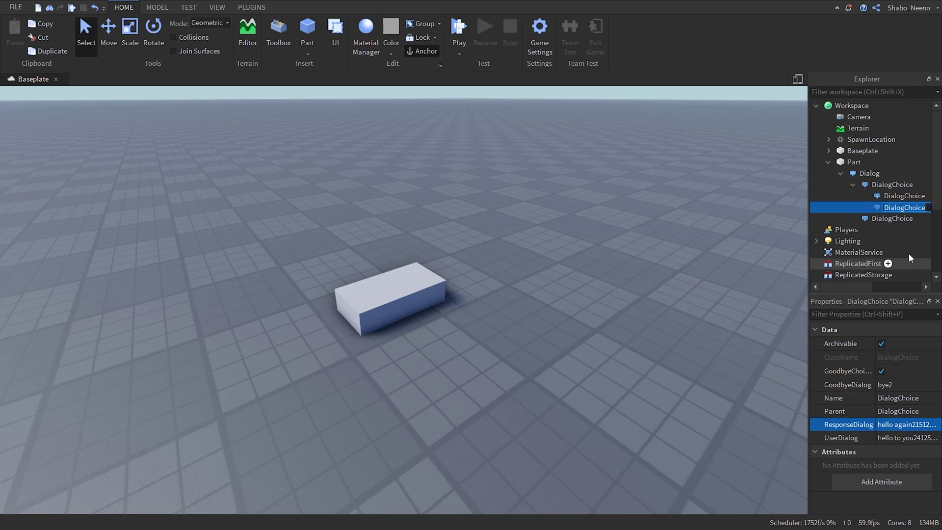
Set the first nested DialogChoice's ResponseDialog to "hello againsdwasdwa" and its UserDialog to "hello to yousdwasdwasd"
{"action": "left_click", "coordinate": [907, 196]}
{"action": "left_click", "coordinate": [909, 424]}
{"action": "type", "text": "sdwasdwa"}
{"action": "left_click", "coordinate": [909, 458]}
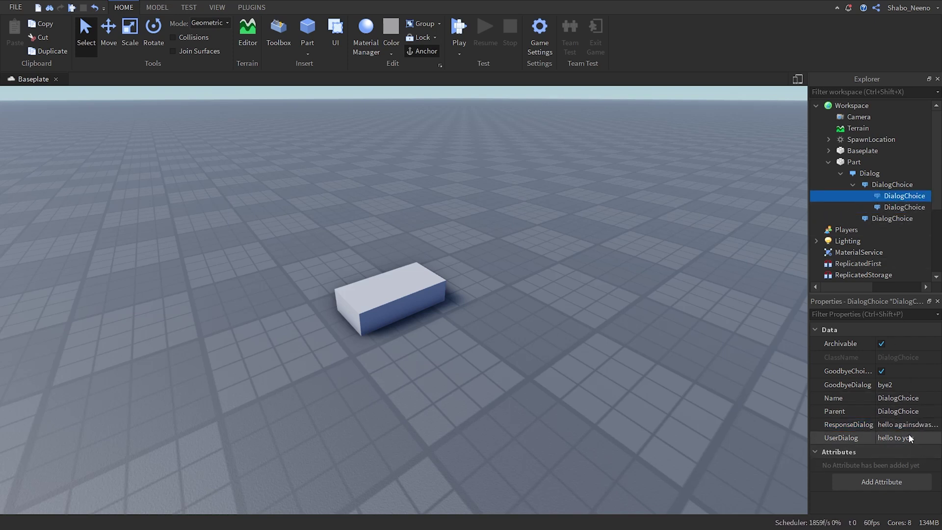
{"action": "left_click", "coordinate": [909, 435]}
{"action": "type", "text": "sdwasd"}
{"action": "key", "text": "Return"}
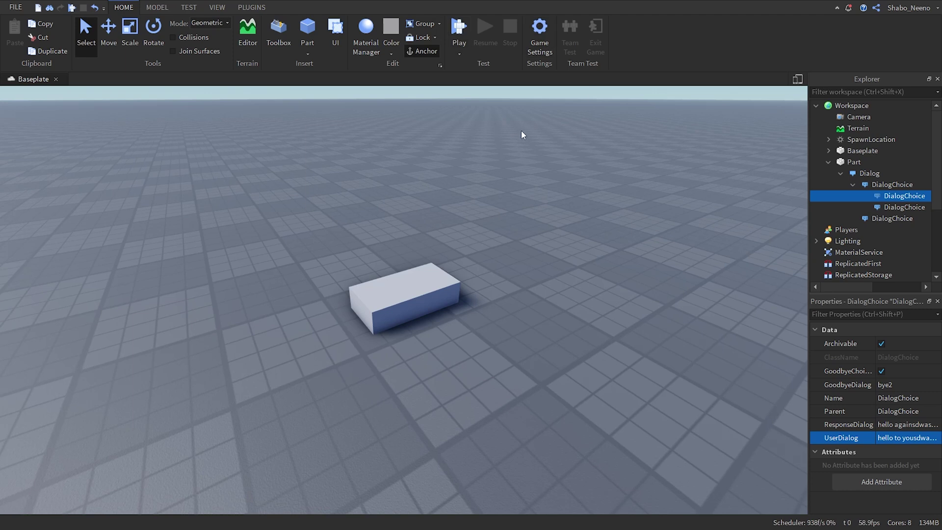
Set GoodbyeDialog to "bye6" on the first nested DialogChoice and to "bye4" on the second nested one
{"action": "left_click", "coordinate": [905, 384]}
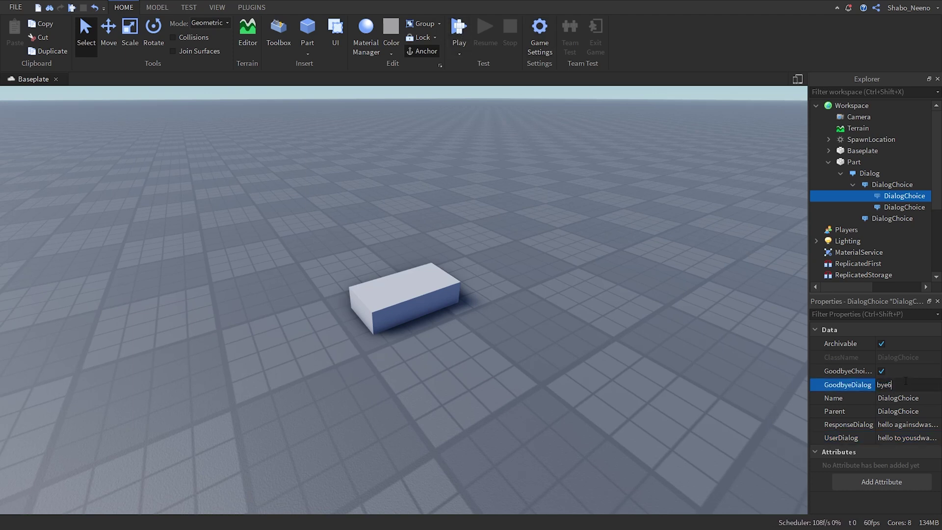
{"action": "left_click", "coordinate": [904, 207]}
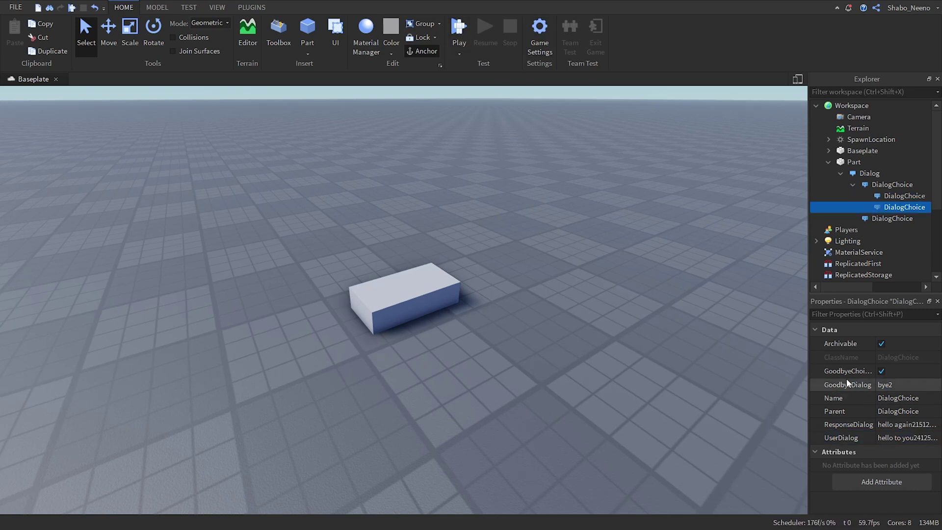
{"action": "left_click", "coordinate": [881, 371]}
{"action": "left_click", "coordinate": [893, 385]}
{"action": "key", "text": "BackSpace"}
{"action": "type", "text": "4"}
{"action": "key", "text": "Return"}
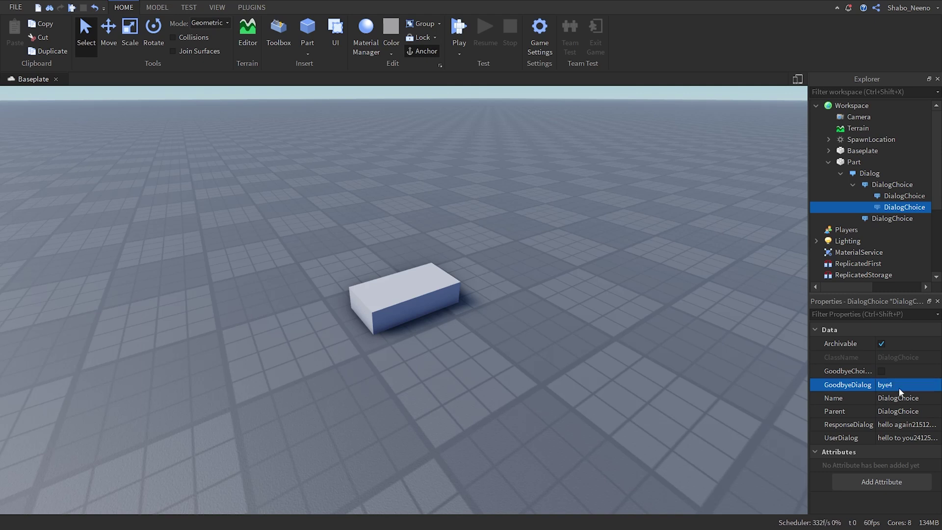
Start a play test, open the part's conversation and choose the reply "hello to you"
{"action": "left_click", "coordinate": [459, 30]}
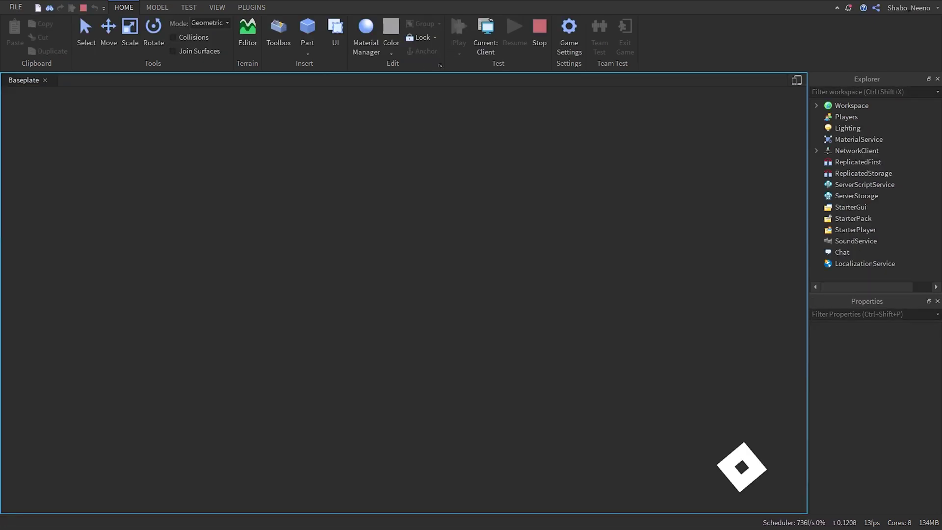
{"action": "key", "text": "w"}
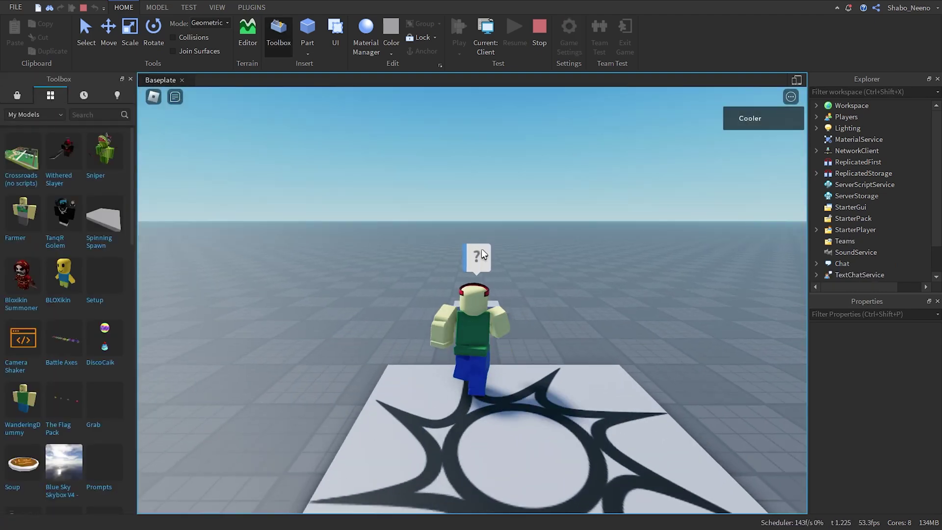
{"action": "left_click", "coordinate": [482, 256]}
{"action": "right_click_drag", "start_coordinate": [484, 269], "coordinate": [407, 358]}
{"action": "left_click", "coordinate": [200, 436]}
Choose the nested reply "hello to yousdwasdwasd", examine the part's response, and end the play test
{"action": "key", "text": "s"}
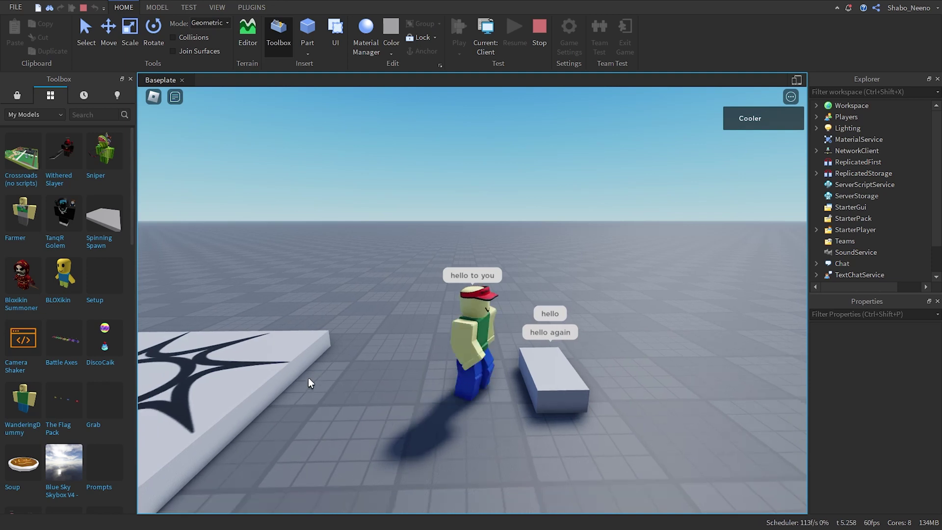
{"action": "left_click", "coordinate": [240, 433]}
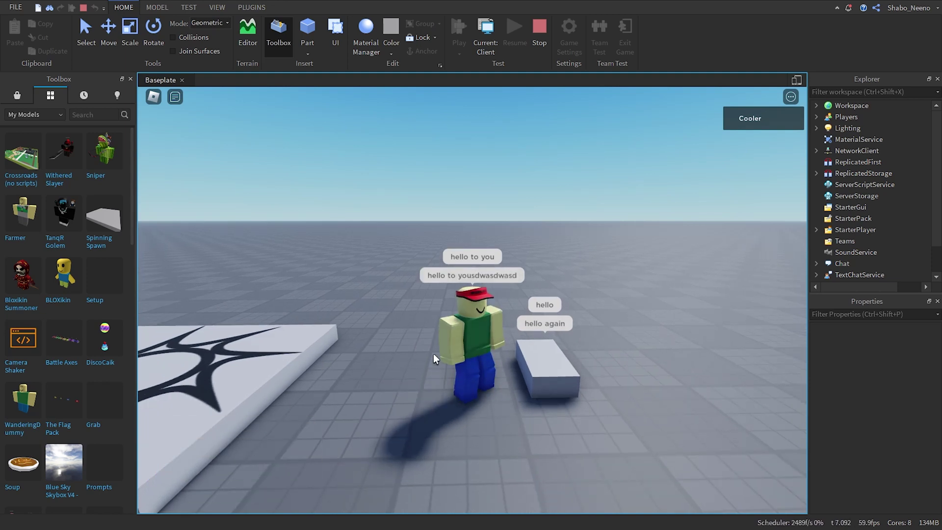
{"action": "scroll", "coordinate": [453, 265], "scroll_direction": "down", "scroll_amount": 1}
{"action": "key", "text": "w"}
{"action": "scroll", "coordinate": [525, 270], "scroll_direction": "up", "scroll_amount": 1}
{"action": "key", "text": "s"}
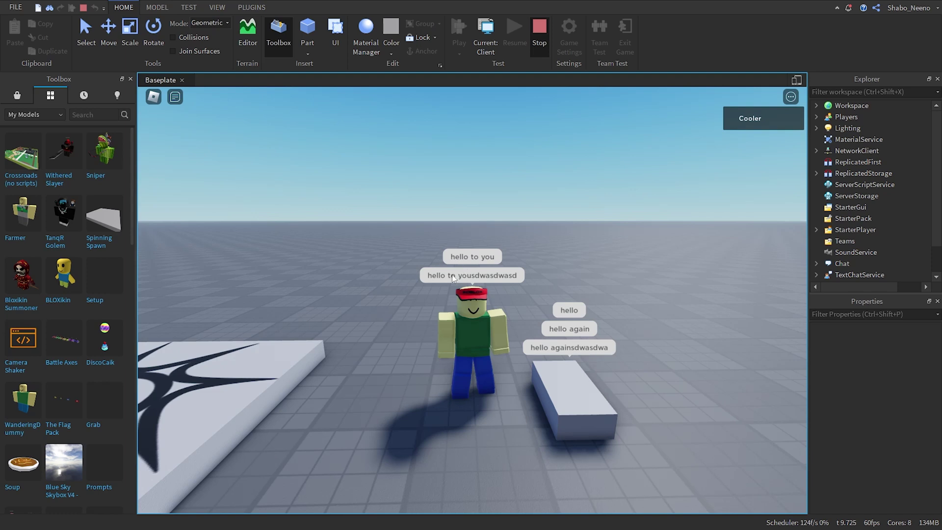
{"action": "key", "text": "shift+F5"}
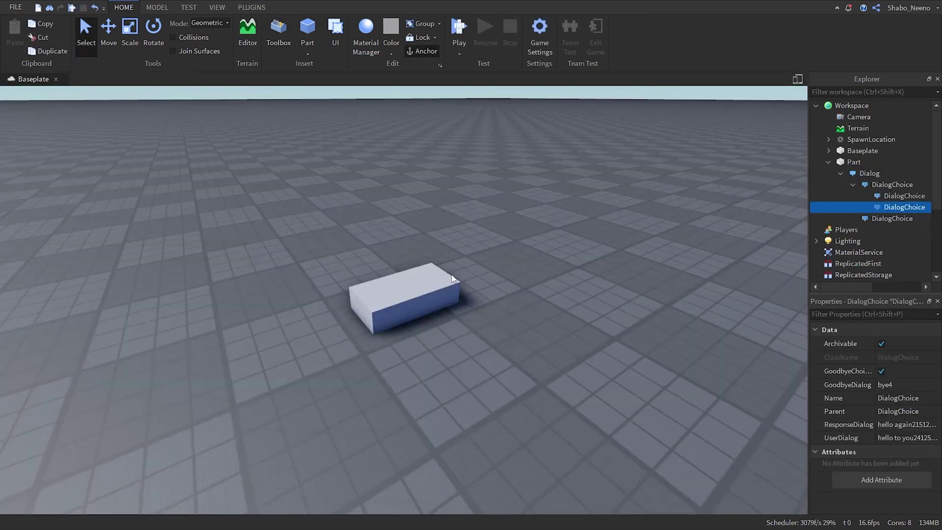